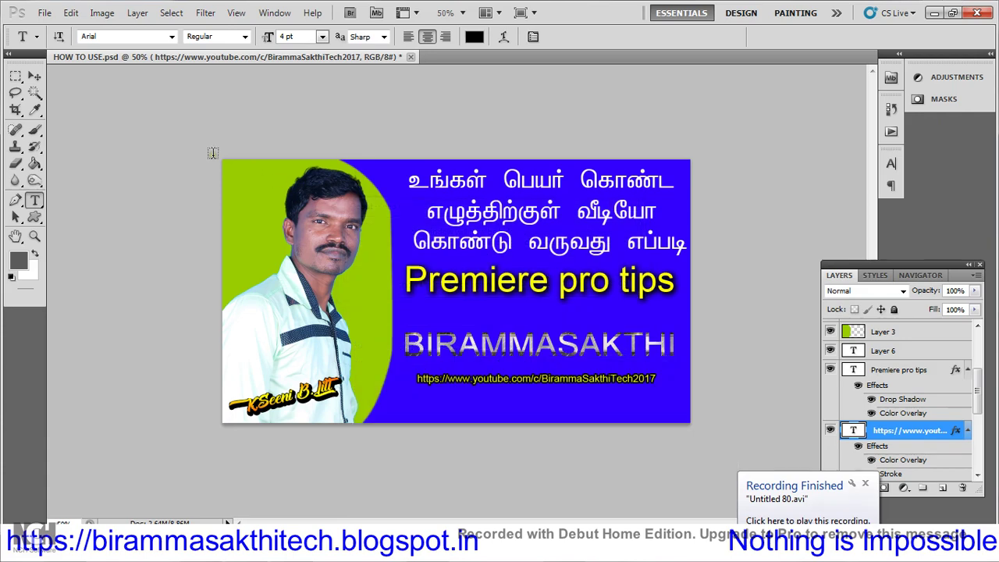
# Step: Switch to the Move tool and bring up Photoshop's File menu
pyautogui.click(34, 77)
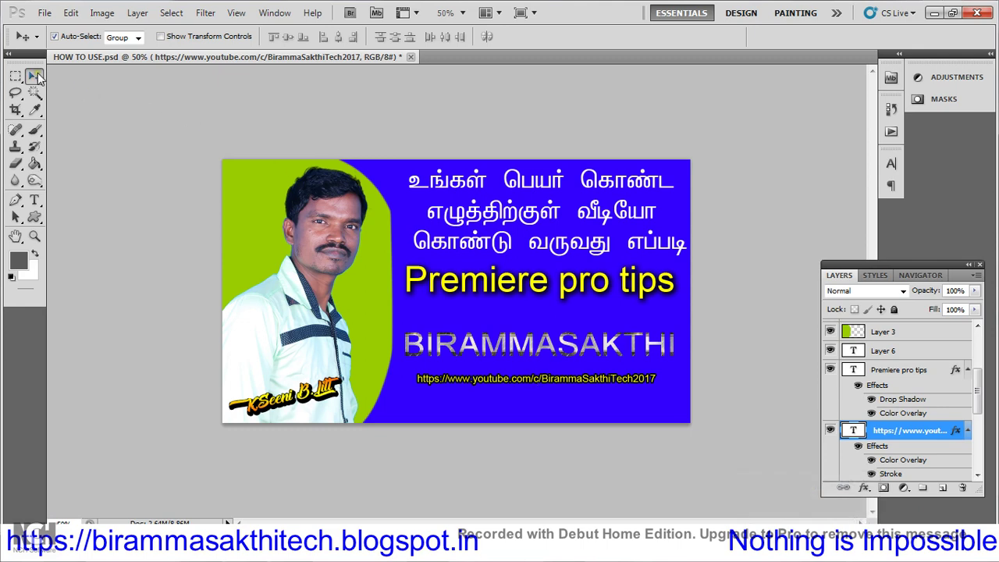
pyautogui.click(43, 14)
# Step: Create a transparent 1920×1080 px, 500 ppi document from the '1920 px X 1080 px R500' preset
pyautogui.click(60, 28)
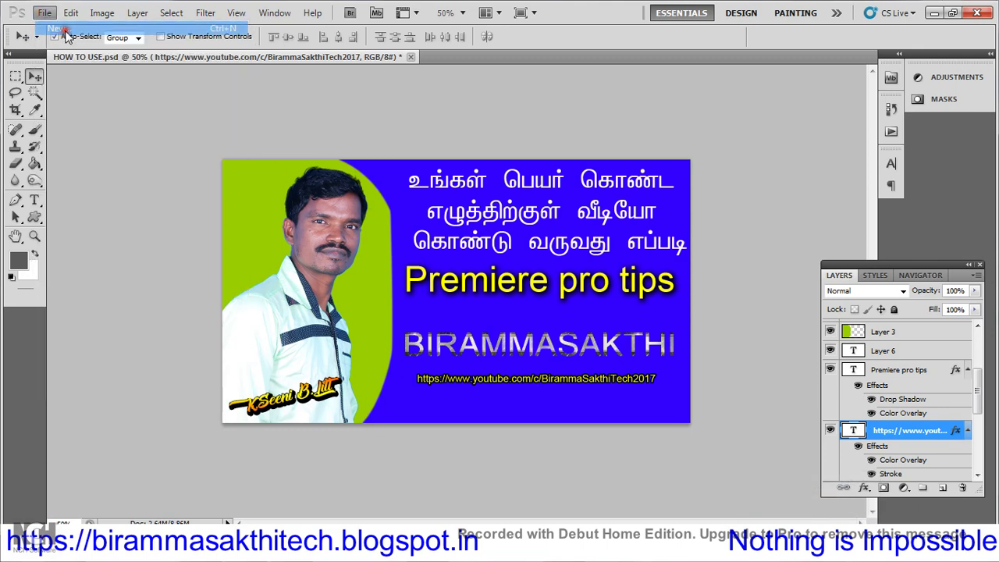
pyautogui.click(482, 150)
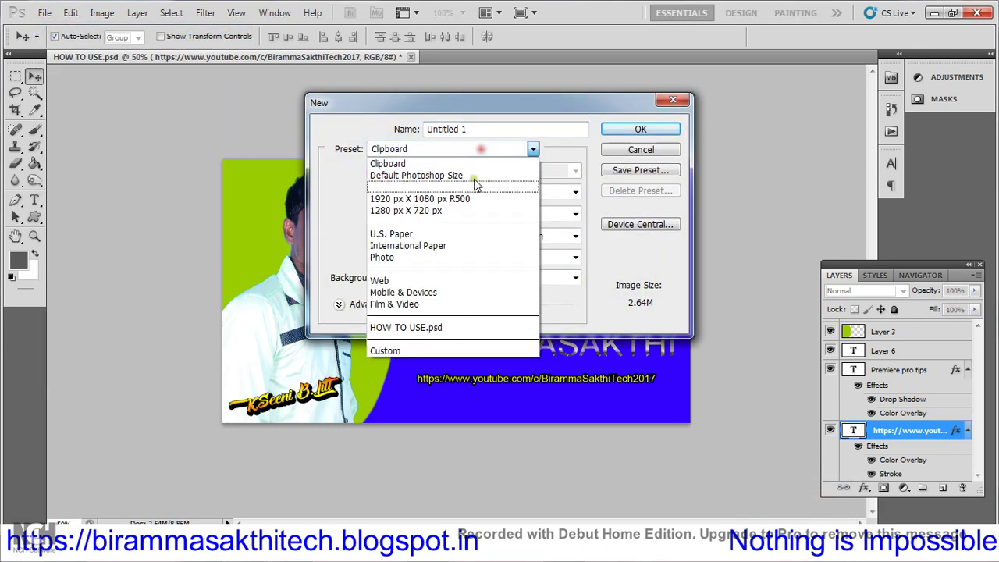
pyautogui.click(469, 197)
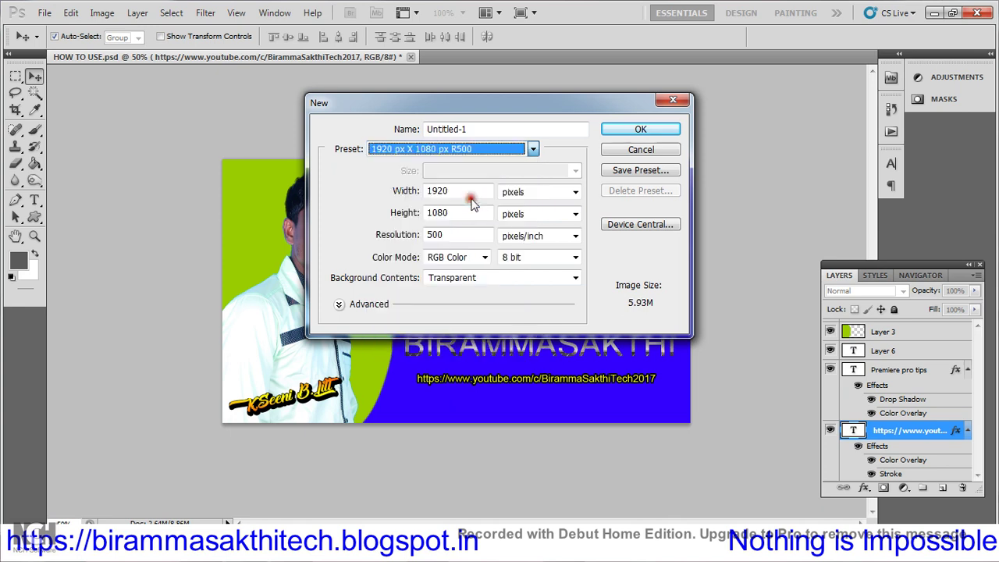
pyautogui.click(535, 194)
pyautogui.click(537, 201)
pyautogui.click(457, 212)
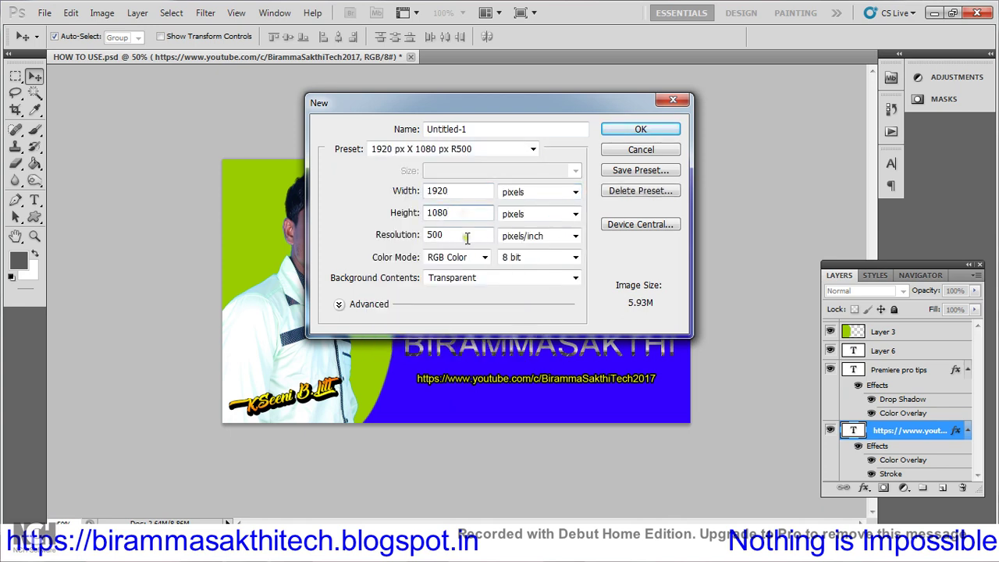
pyautogui.click(660, 132)
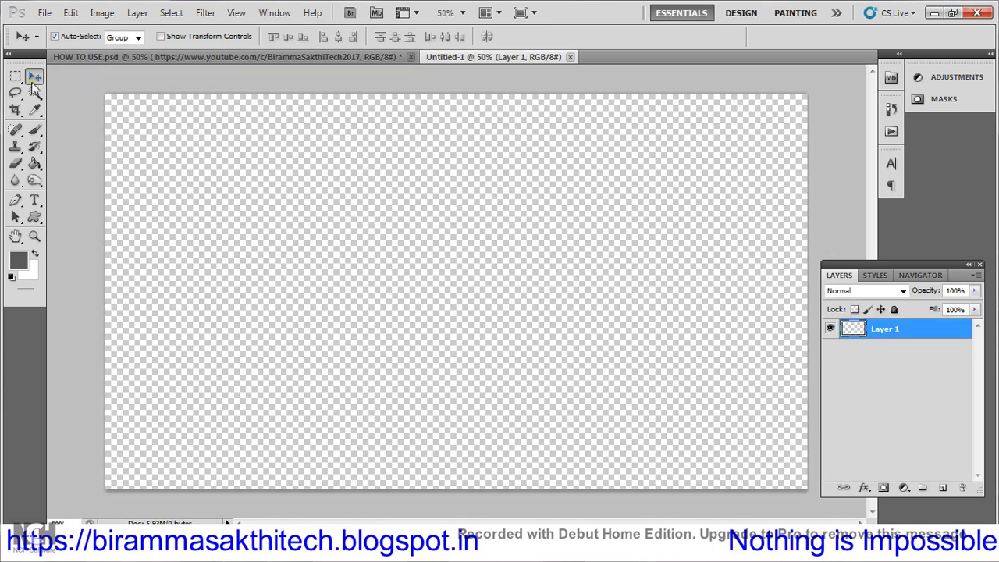
# Step: Start a text insertion point on the canvas with the font size at 48 pt
pyautogui.click(34, 200)
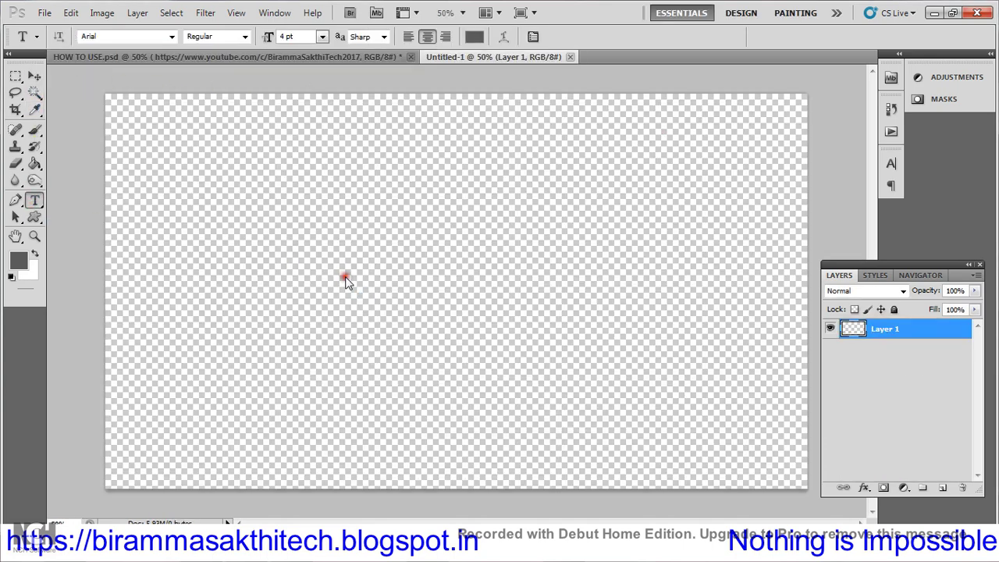
pyautogui.click(346, 282)
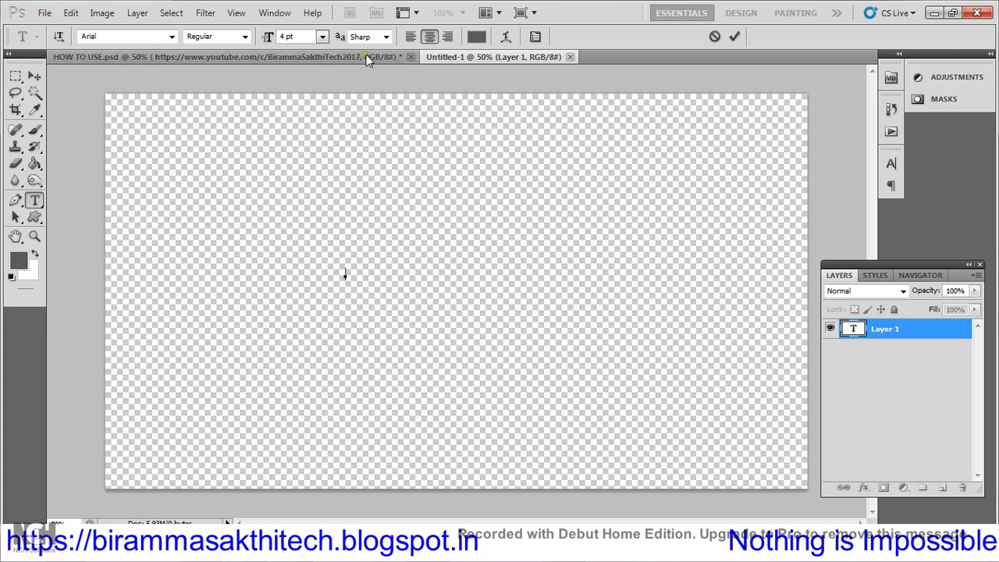
pyautogui.click(321, 37)
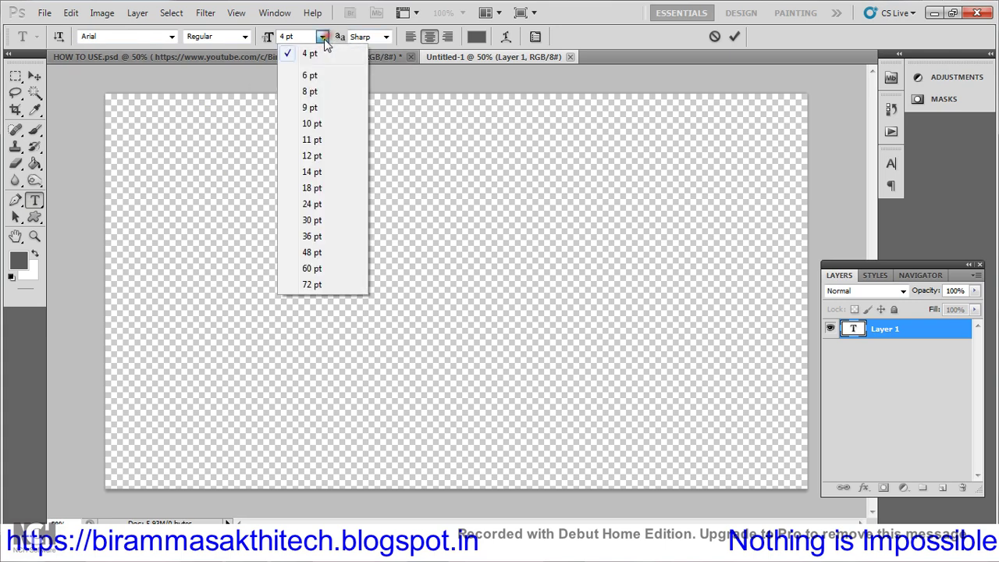
pyautogui.click(319, 252)
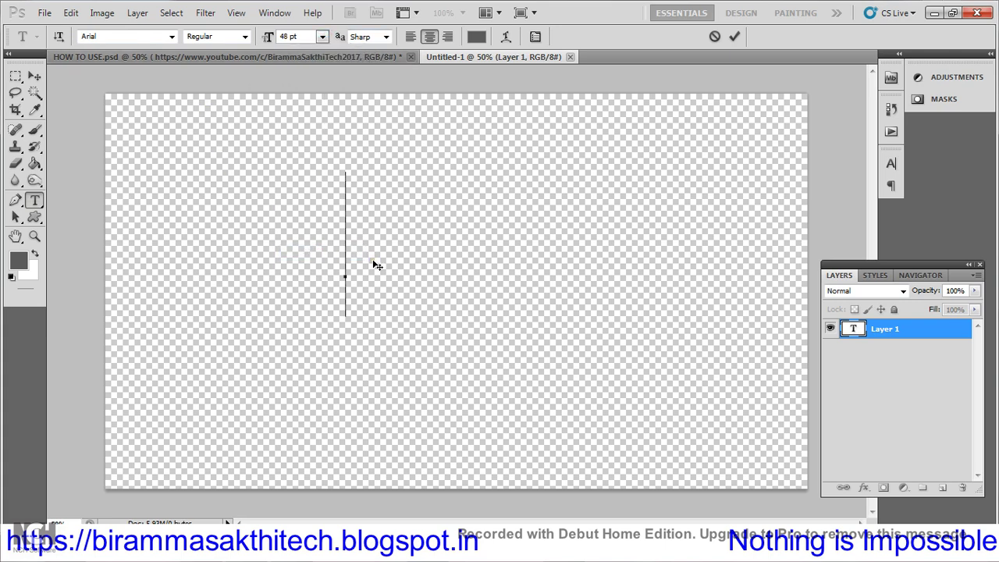
# Step: Type 'BirammaSakthi' with 'Arnika' on a second line, then commit the text
pyautogui.write('b')
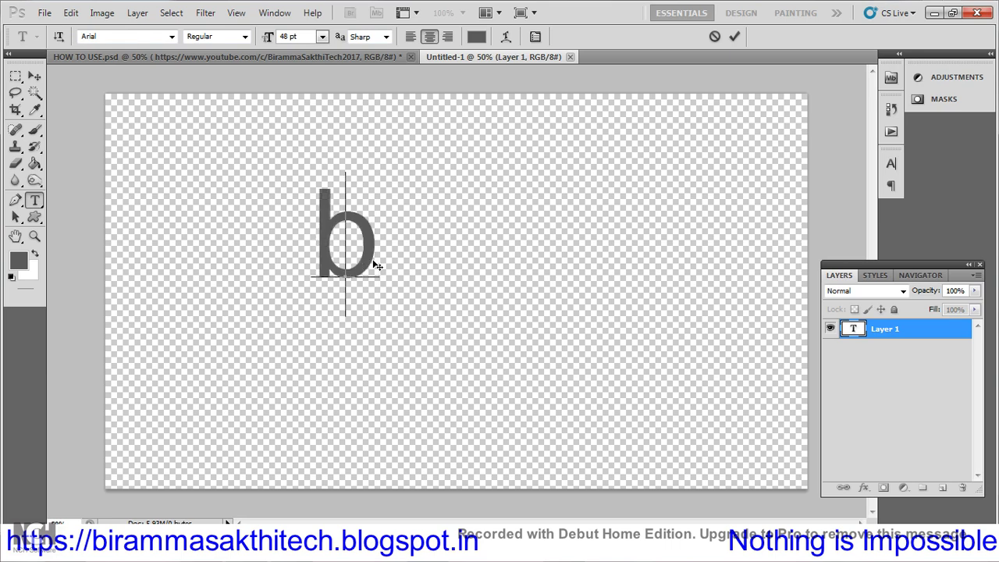
pyautogui.press('BackSpace')
pyautogui.write('B')
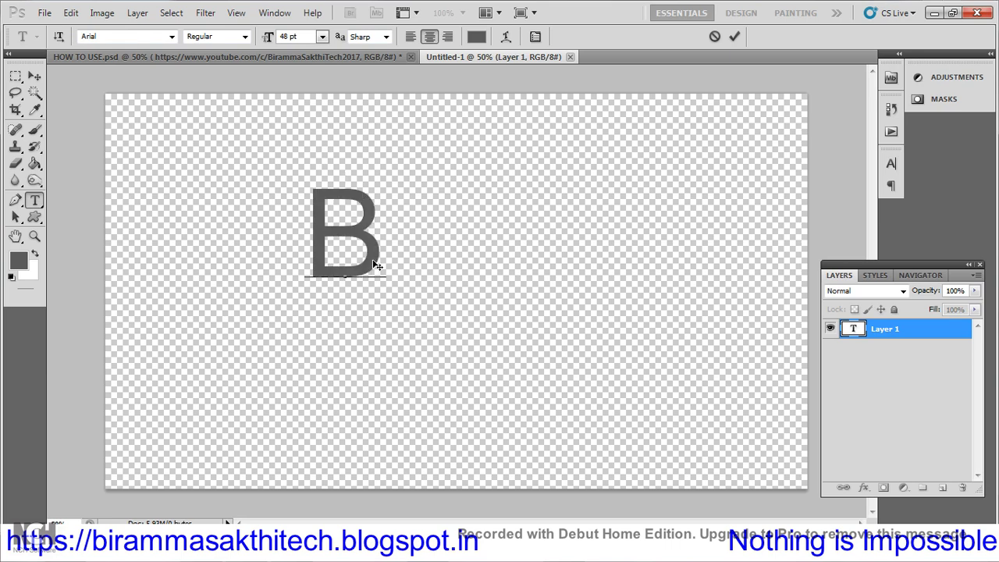
pyautogui.press('BackSpace')
pyautogui.write('Ar')
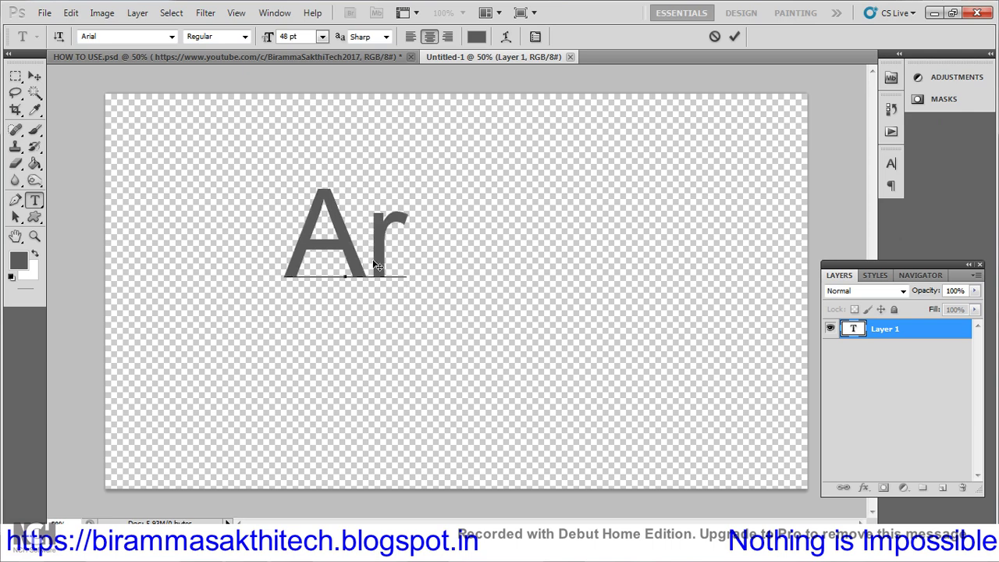
pyautogui.write('nika')
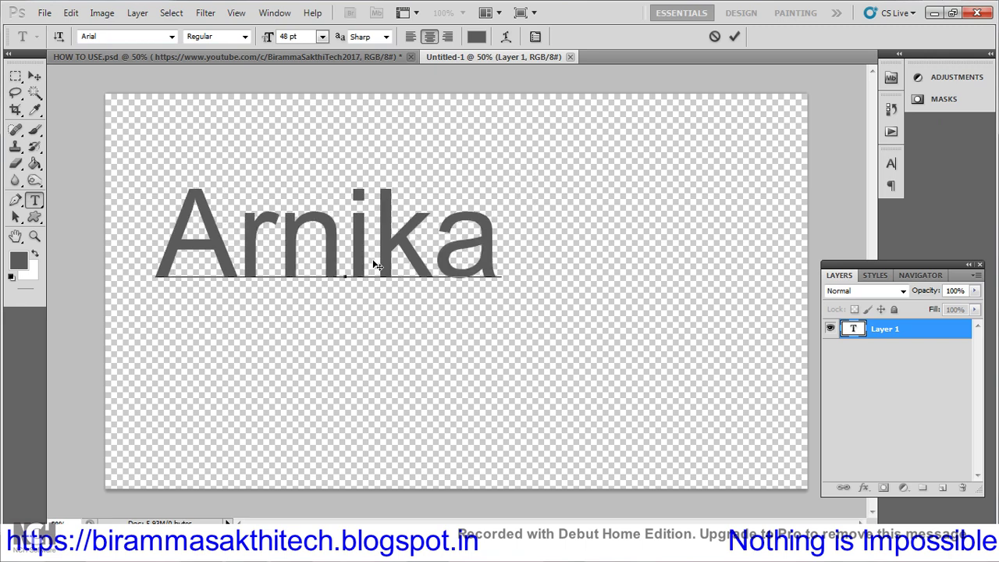
pyautogui.press('Home')
pyautogui.write('B')
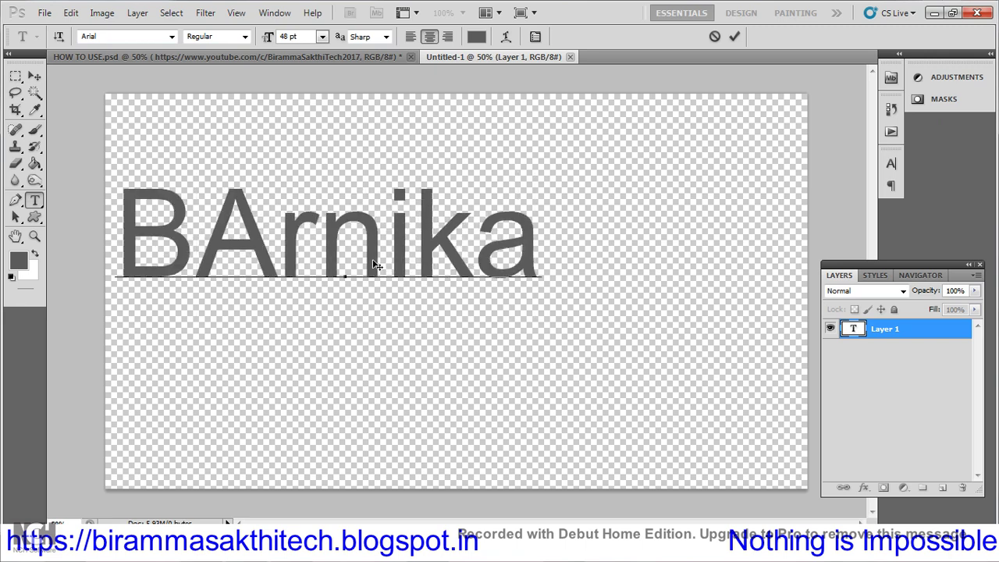
pyautogui.write('ira')
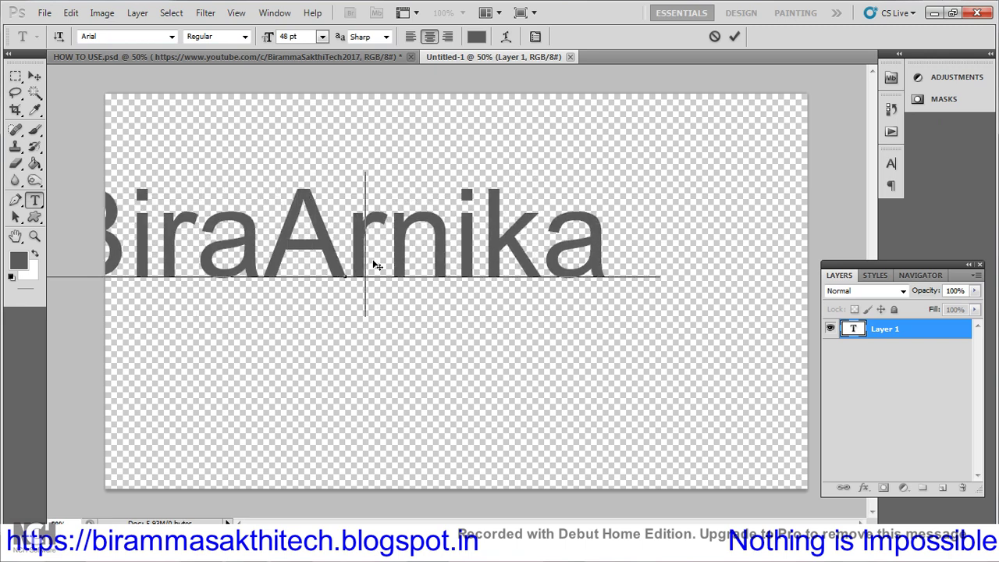
pyautogui.write('mmaS')
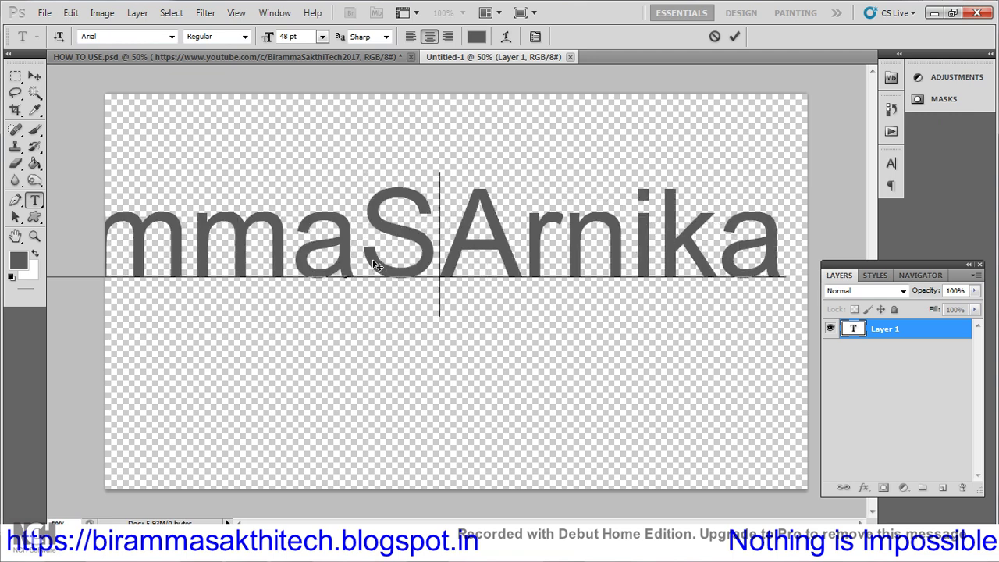
pyautogui.write('akthi')
pyautogui.press('Return')
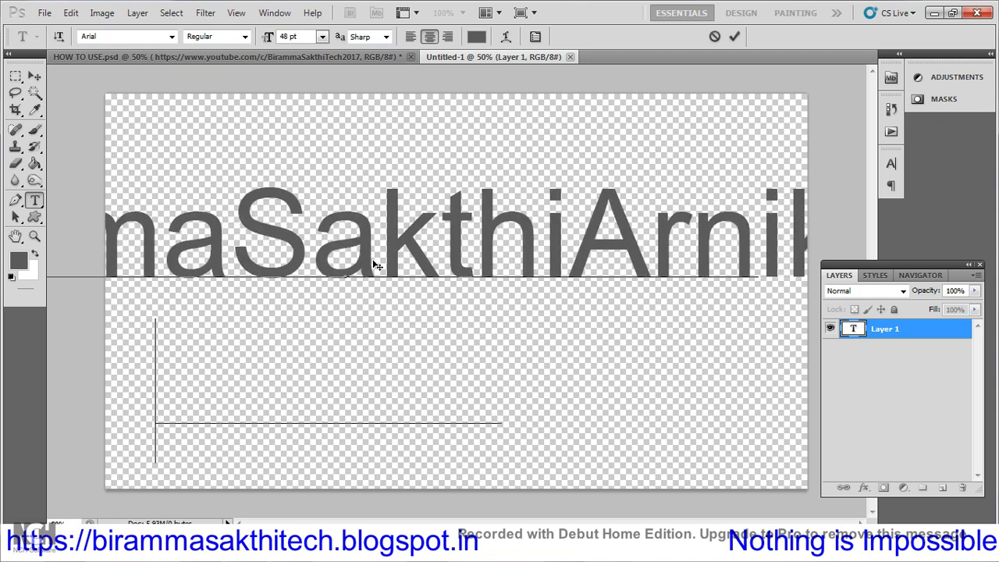
pyautogui.click(34, 77)
pyautogui.press('t')
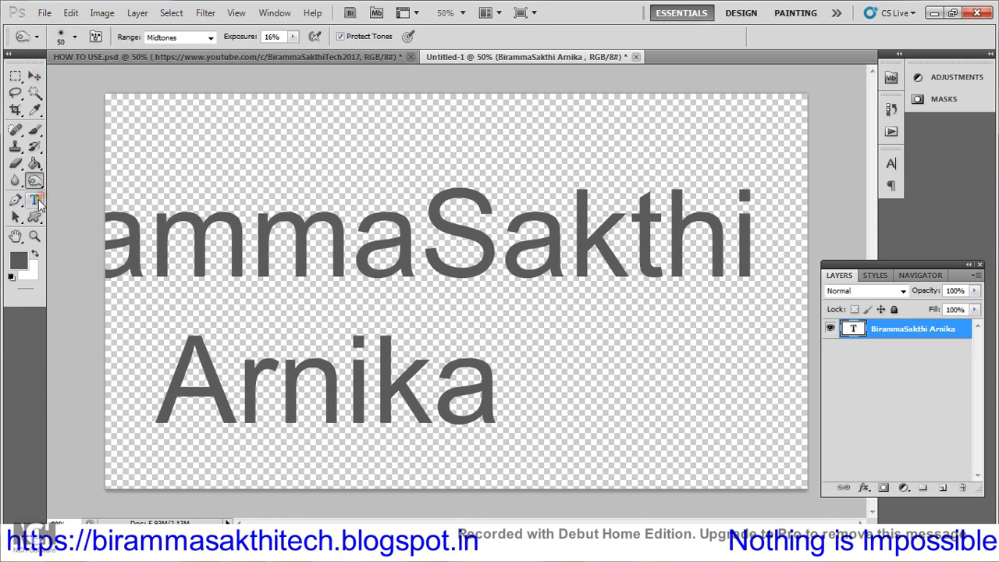
# Step: Reduce the name text to 36 pt and drag it fully onto the canvas
pyautogui.click(322, 37)
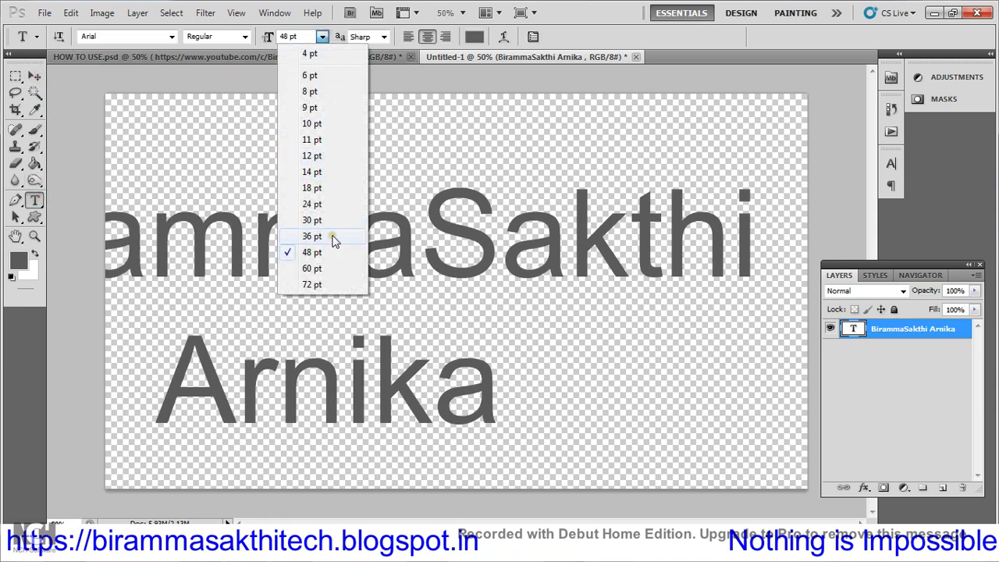
pyautogui.click(331, 237)
pyautogui.click(34, 77)
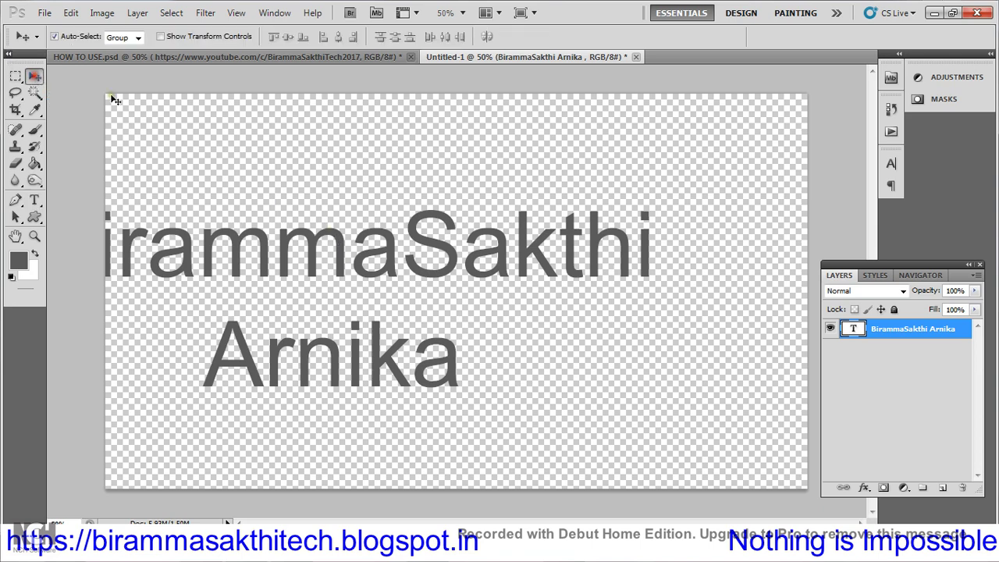
pyautogui.moveTo(603, 243); pyautogui.dragTo(685, 238)
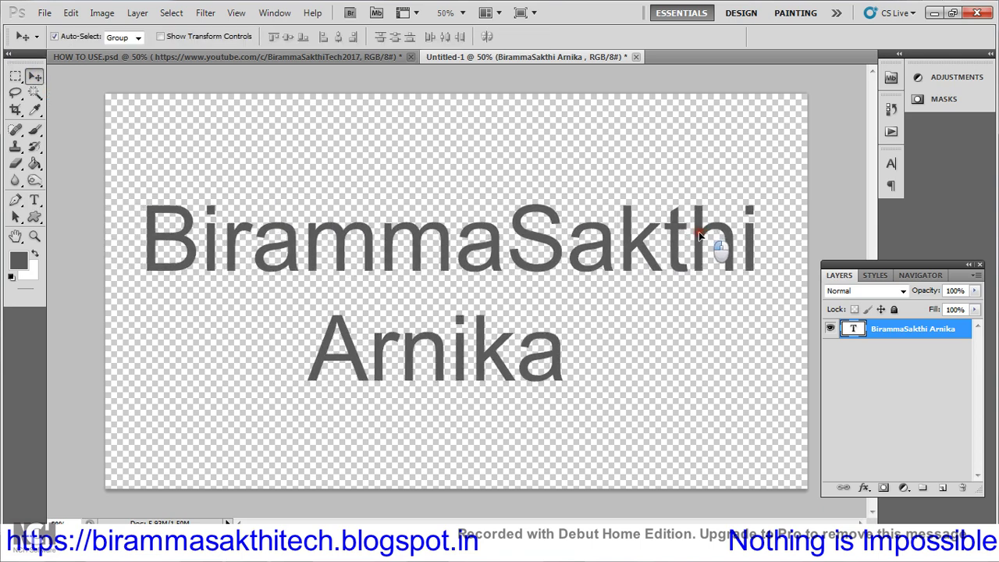
# Step: Change the name text colour to pure blue (#0000FF)
pyautogui.press('t')
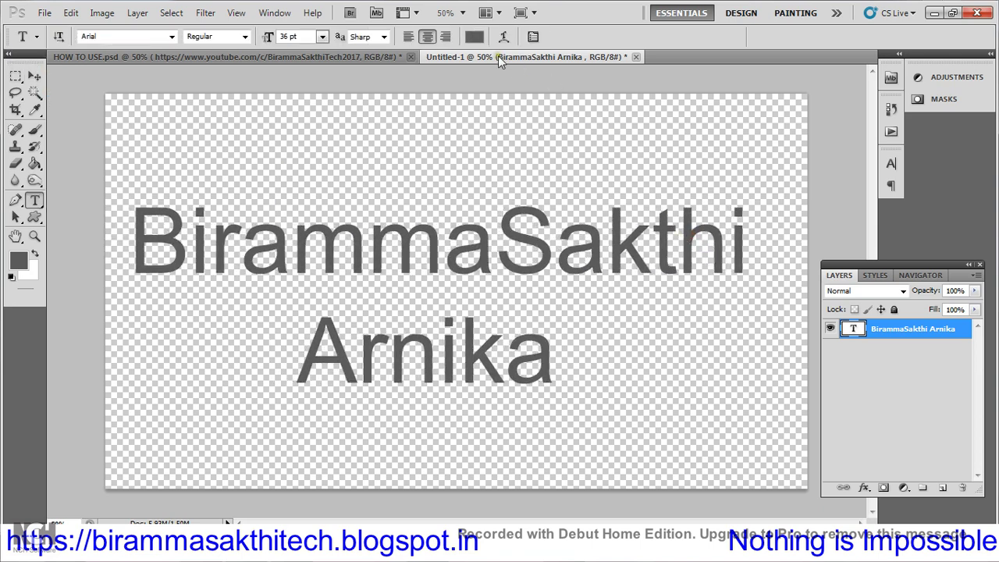
pyautogui.click(477, 39)
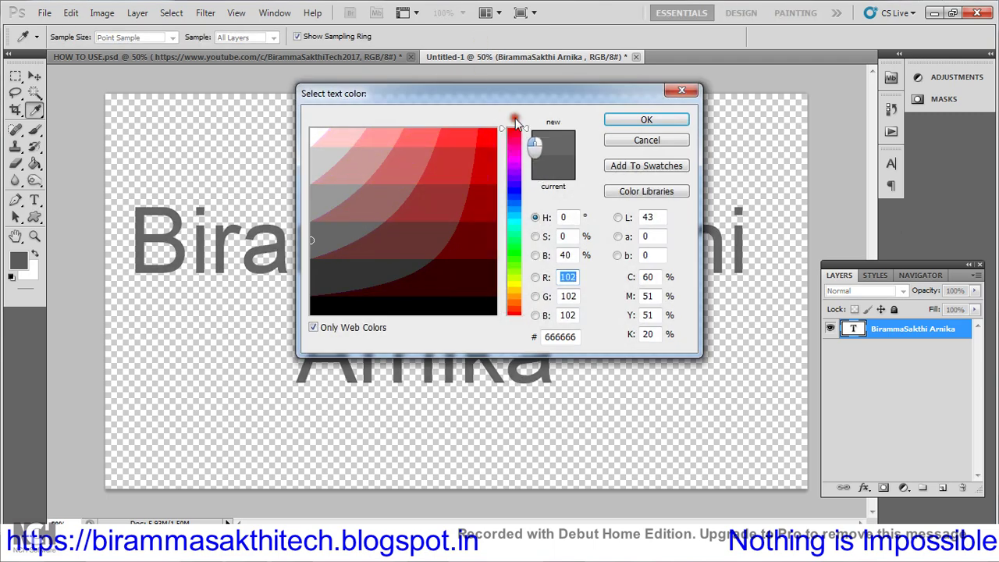
pyautogui.click(518, 193)
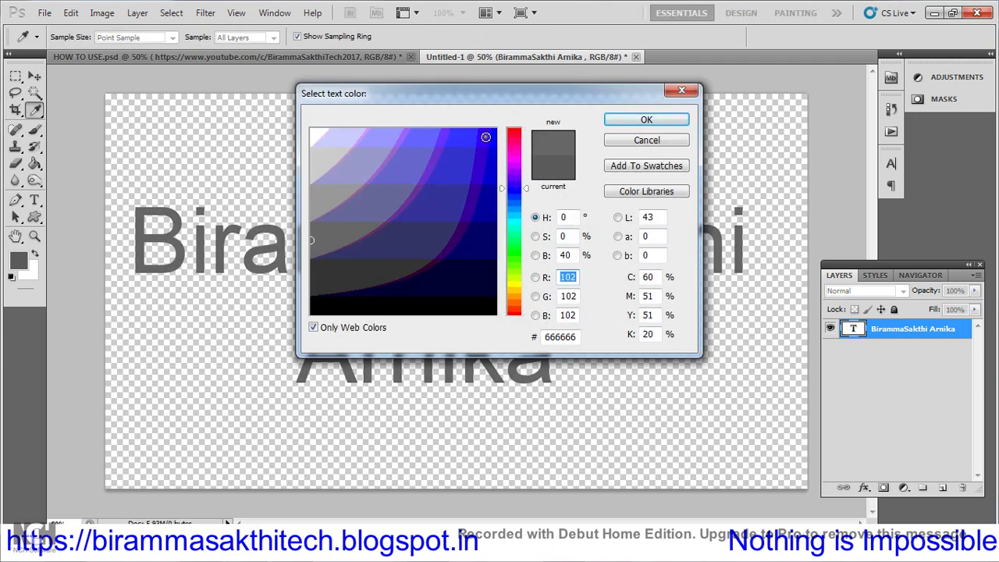
pyautogui.click(494, 131)
pyautogui.click(628, 120)
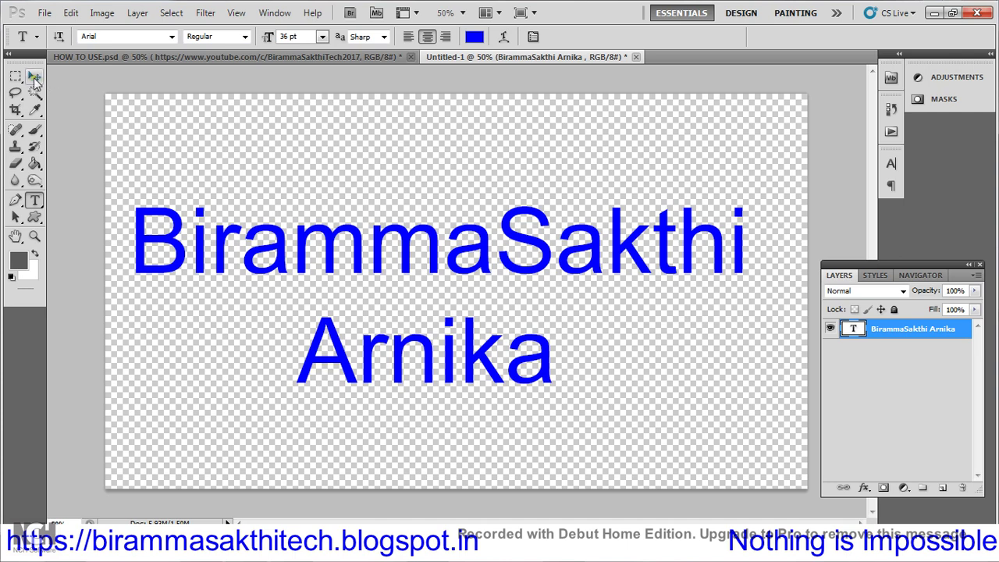
pyautogui.press('v')
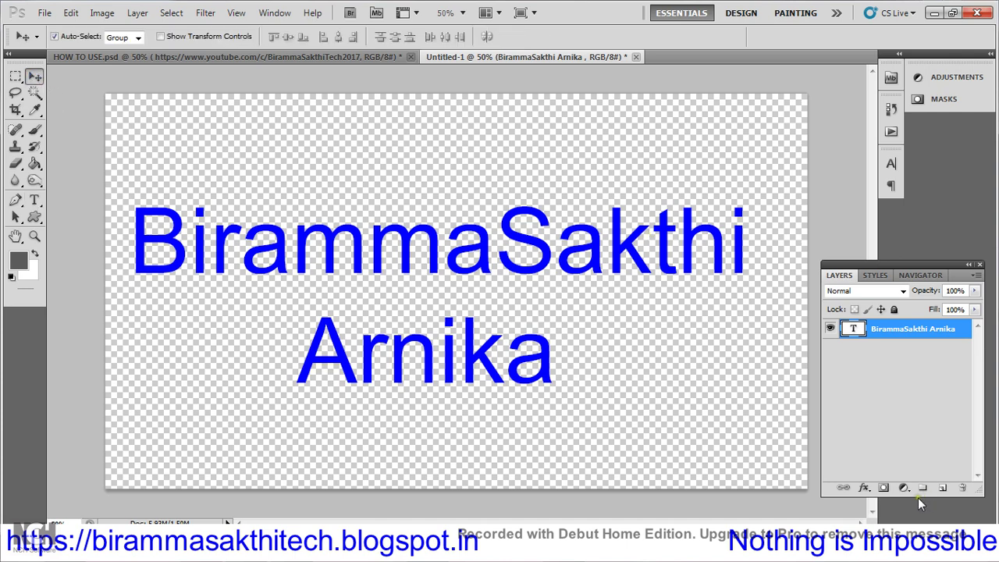
# Step: Apply a 5 px white outside stroke to the name text and nudge it down-right
pyautogui.click(863, 491)
pyautogui.click(876, 490)
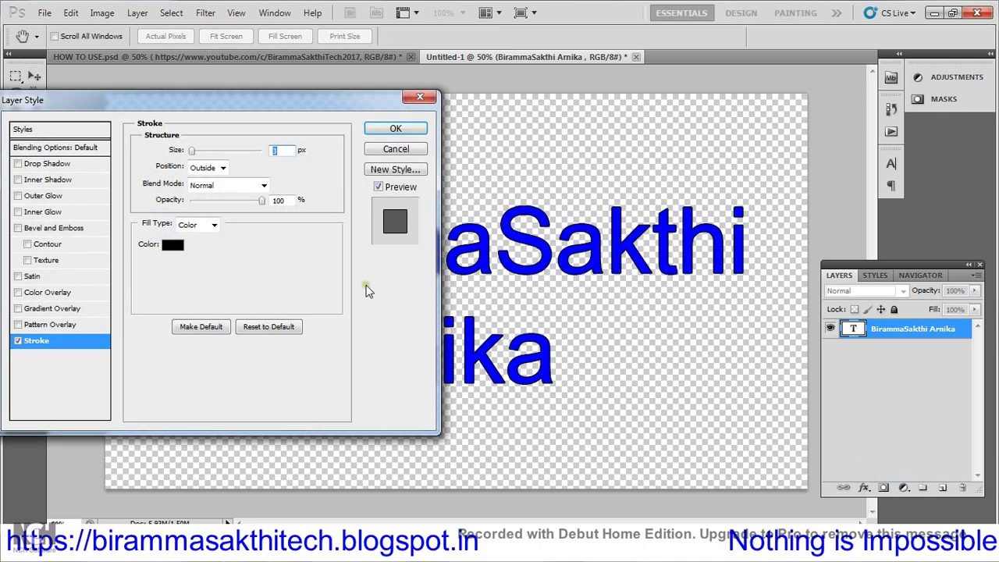
pyautogui.moveTo(365, 103); pyautogui.dragTo(572, 106)
pyautogui.click(388, 251)
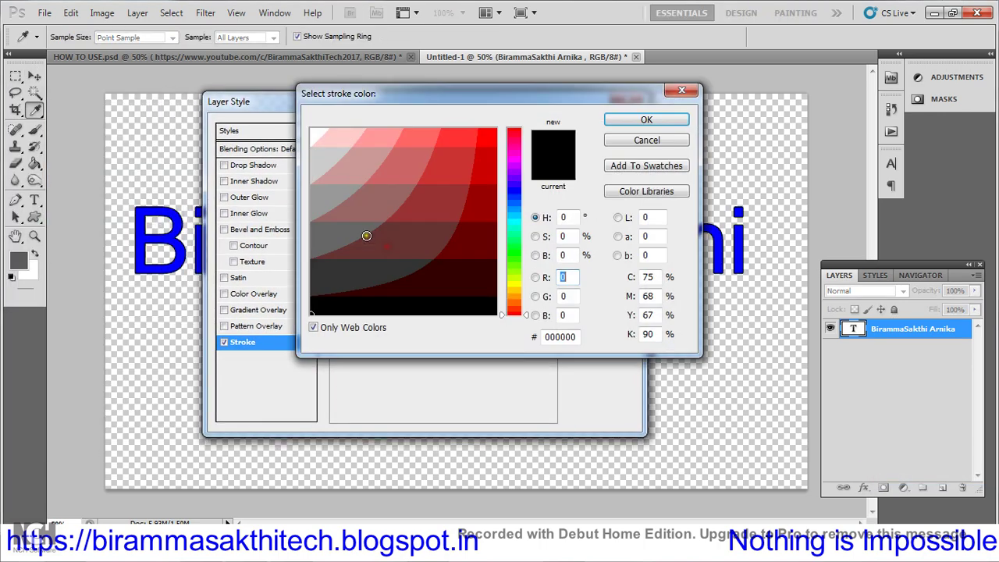
pyautogui.click(319, 138)
pyautogui.click(619, 118)
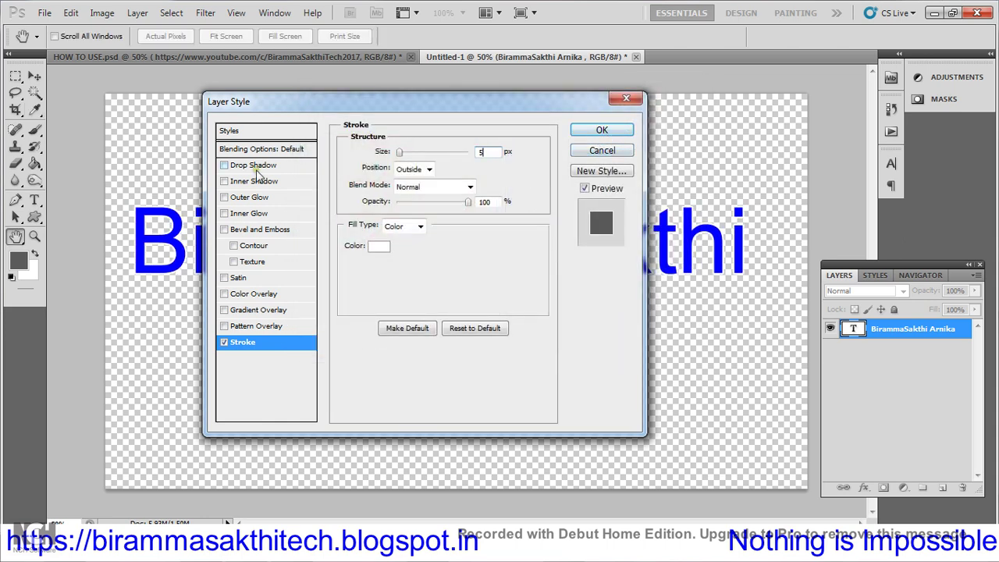
pyautogui.click(605, 130)
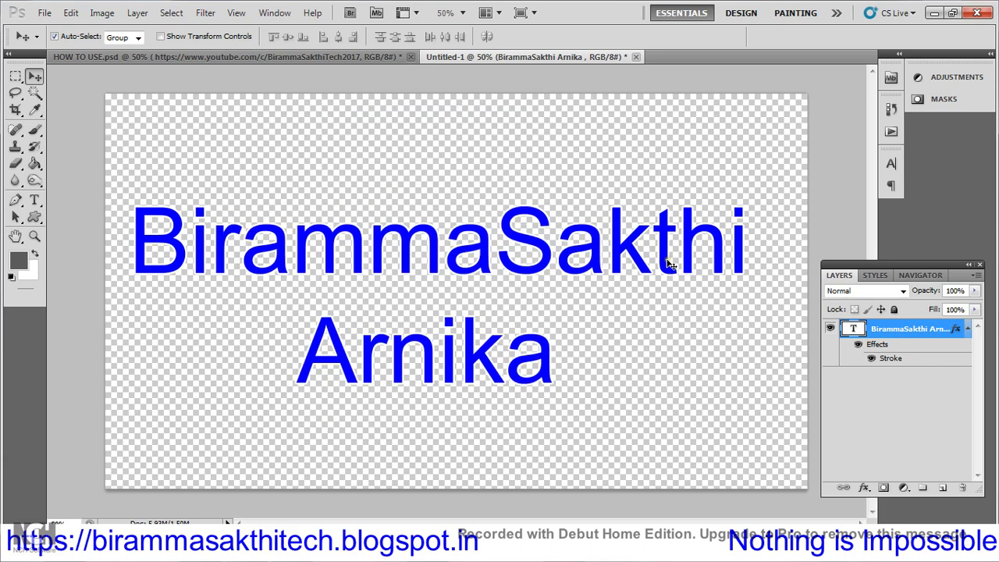
pyautogui.moveTo(666, 265); pyautogui.dragTo(687, 283)
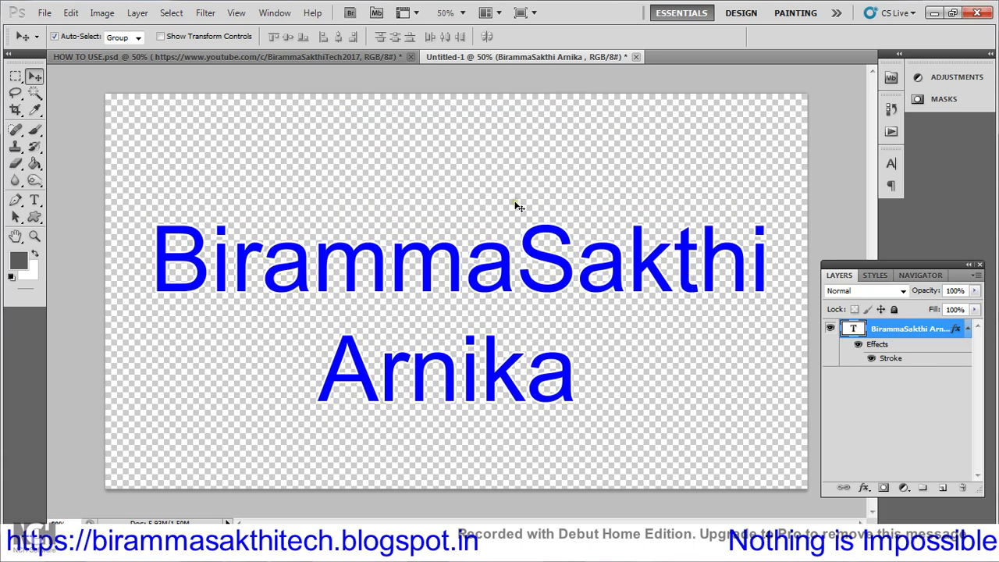
pyautogui.click(44, 13)
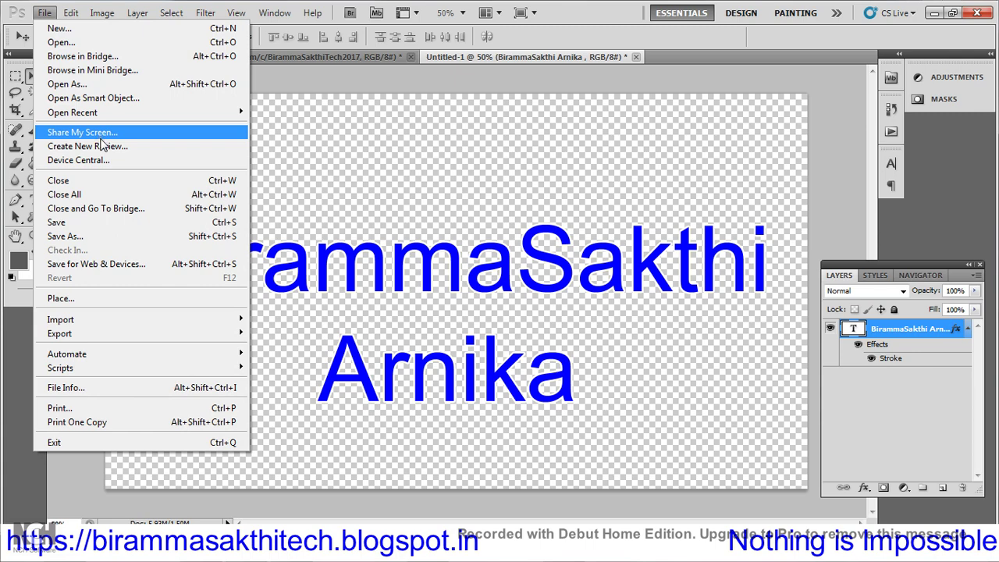
# Step: Save as 'BSA Arnika.psd' on the MUSIC (F:) drive, accepting the Maximize Compatibility prompt
pyautogui.click(101, 236)
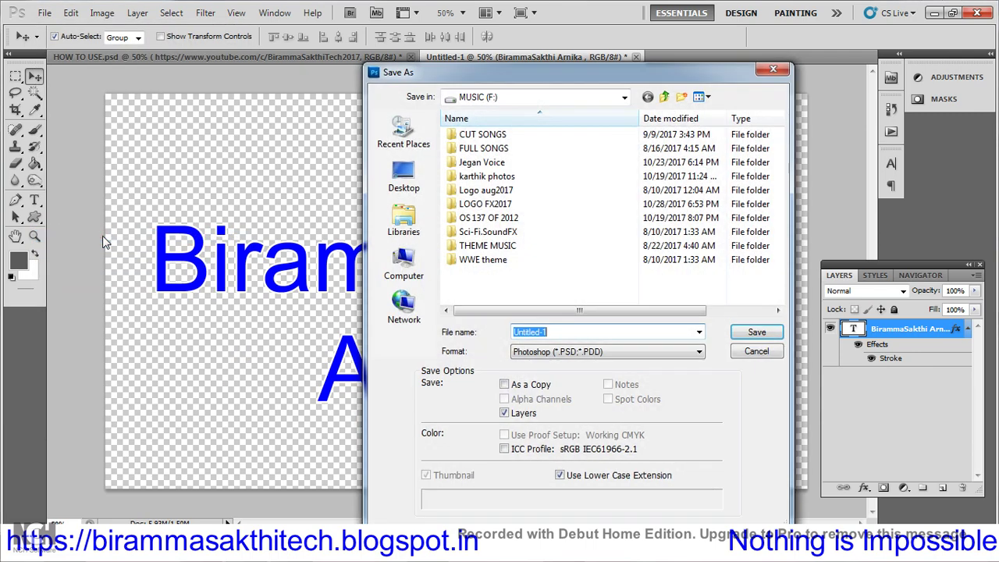
pyautogui.click(412, 275)
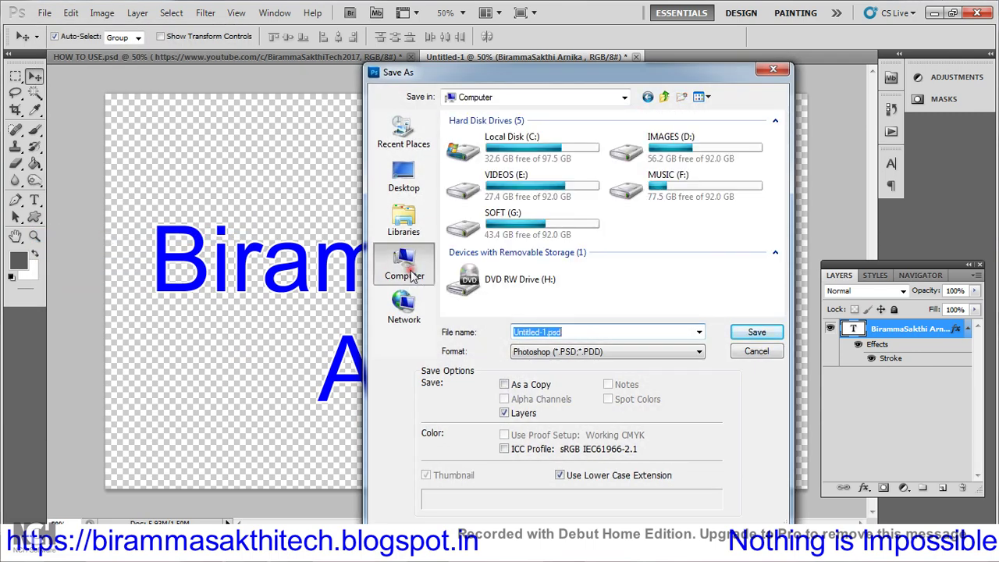
pyautogui.doubleClick(669, 199)
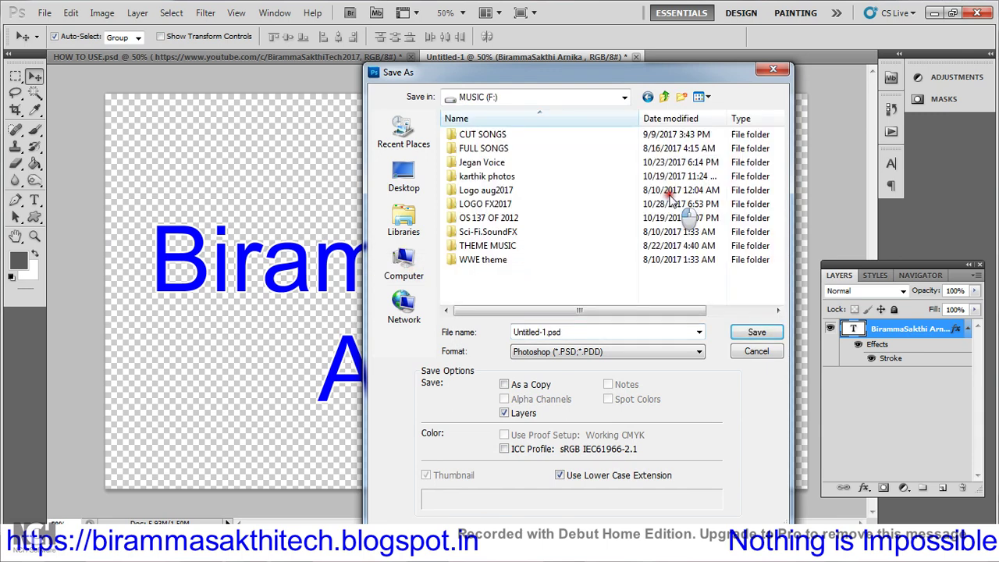
pyautogui.click(595, 334)
pyautogui.write('na')
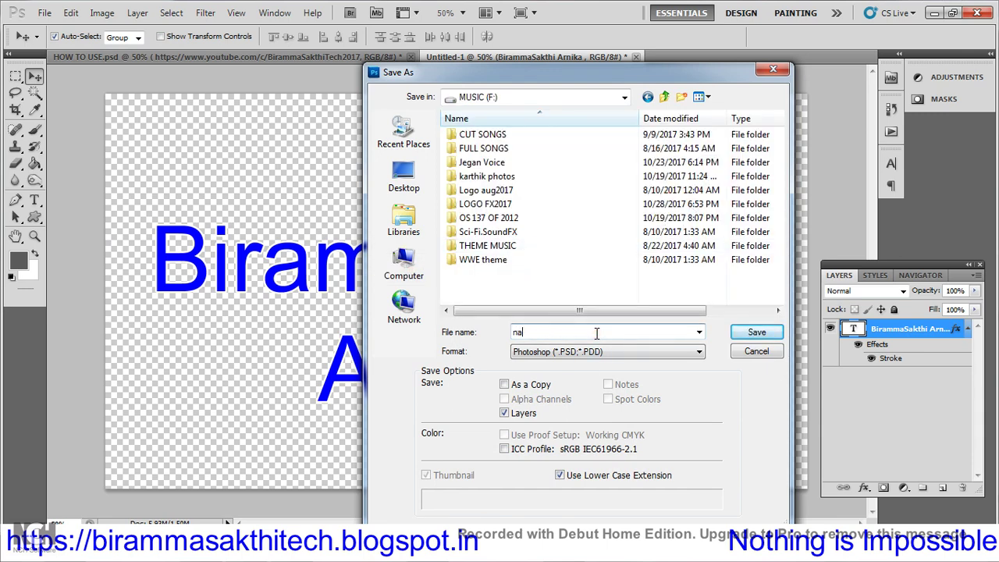
pyautogui.write('BS')
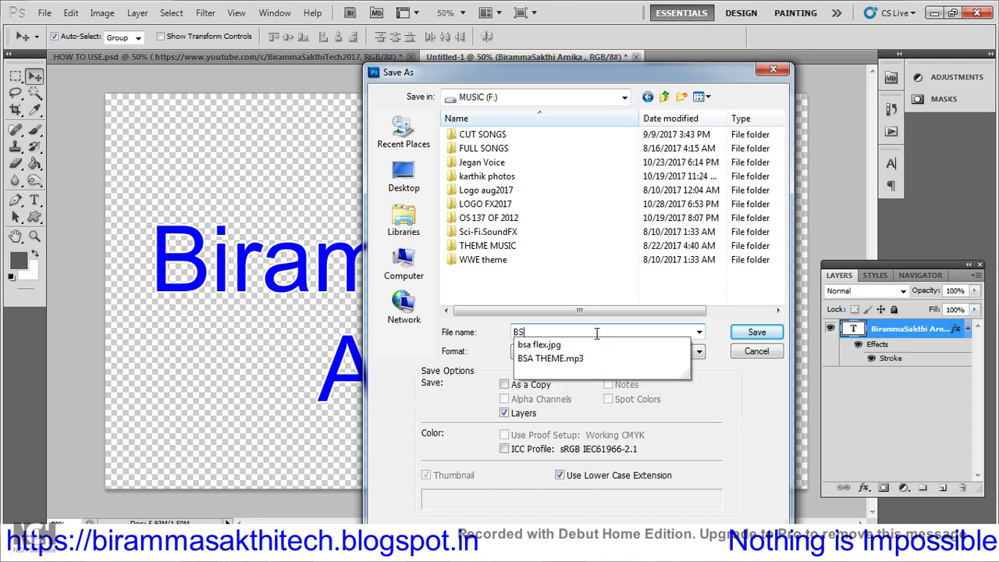
pyautogui.write('A Amika')
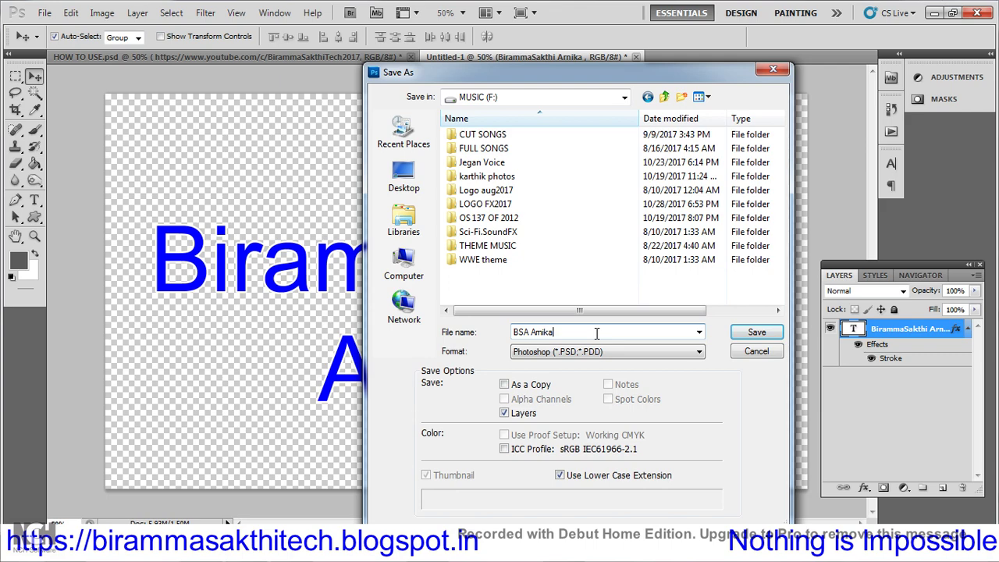
pyautogui.press('Return')
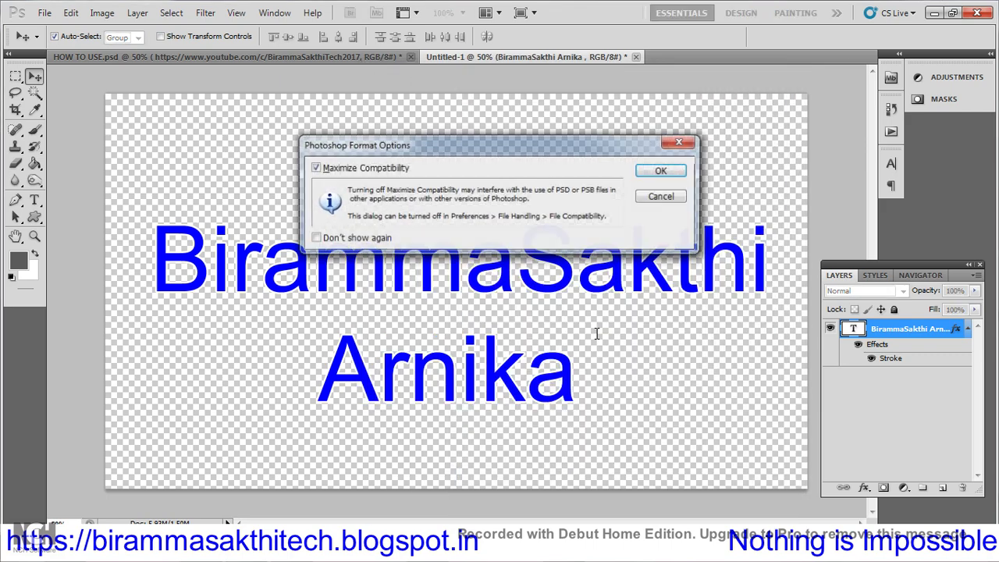
pyautogui.press('Return')
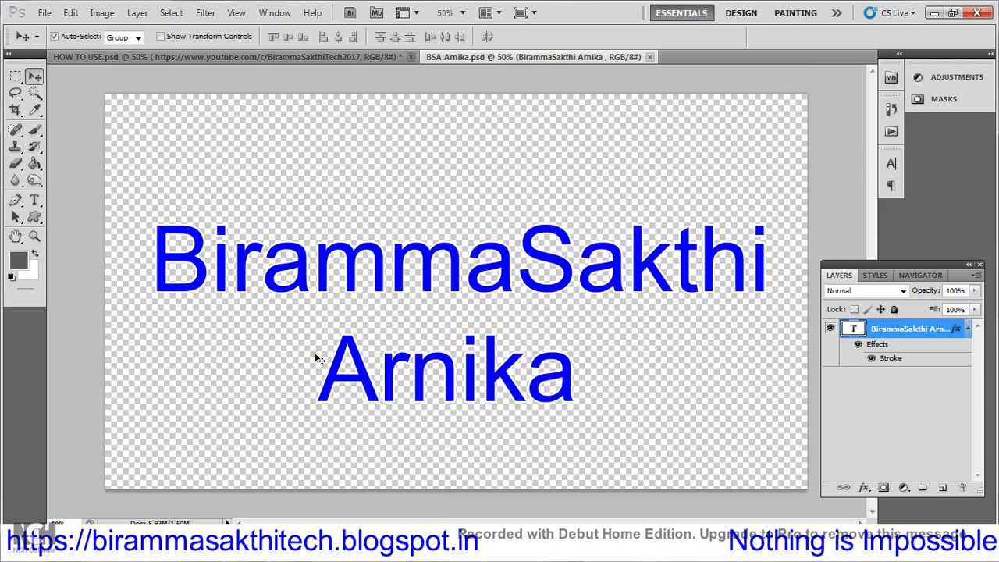
pyautogui.hotkey('alt', 'Tab')
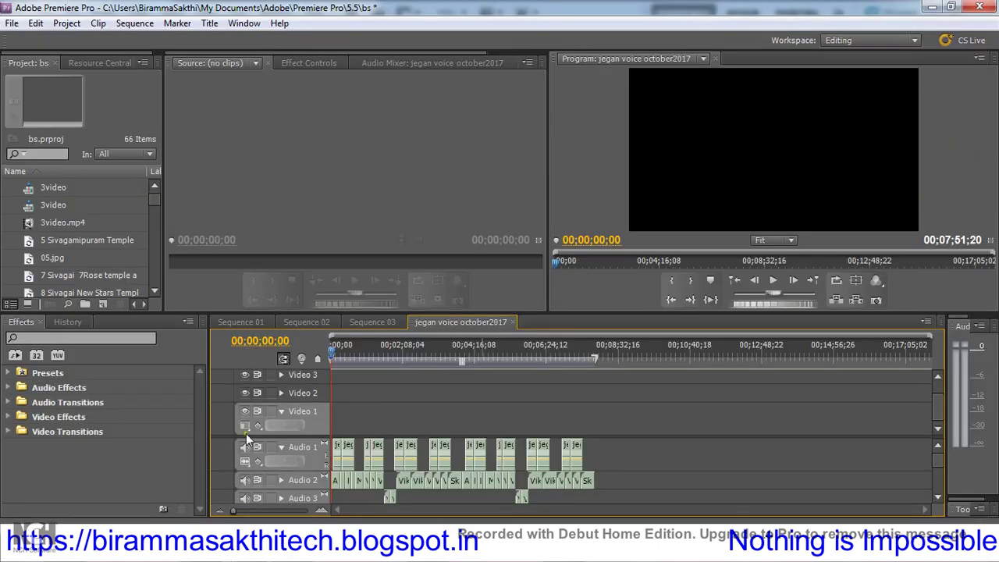
# Step: Back out of a New Project prompt and open the New Sequence dialog via File > New > Sequence
pyautogui.click(11, 25)
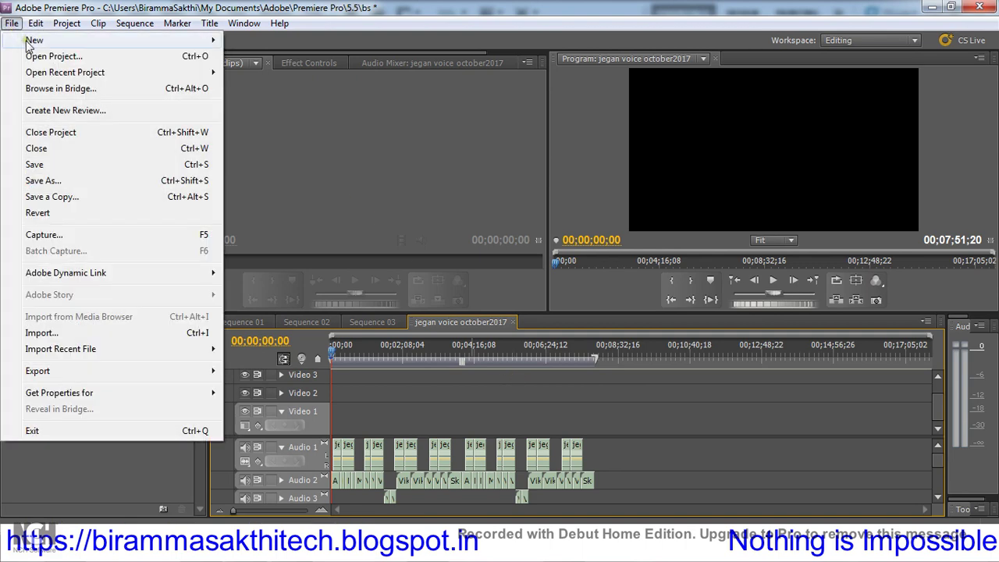
pyautogui.moveTo(25, 41)
pyautogui.click(289, 43)
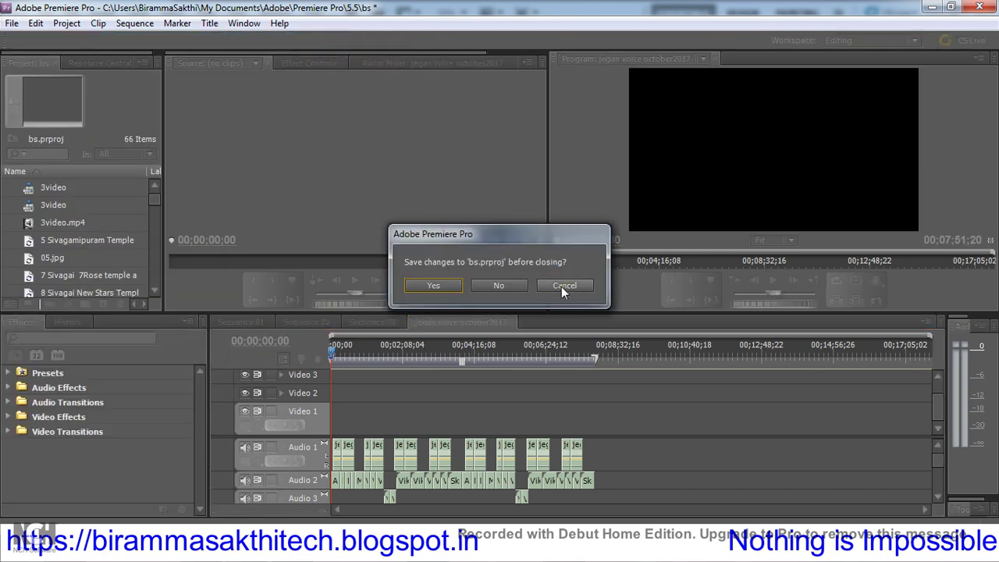
pyautogui.click(561, 287)
pyautogui.click(11, 22)
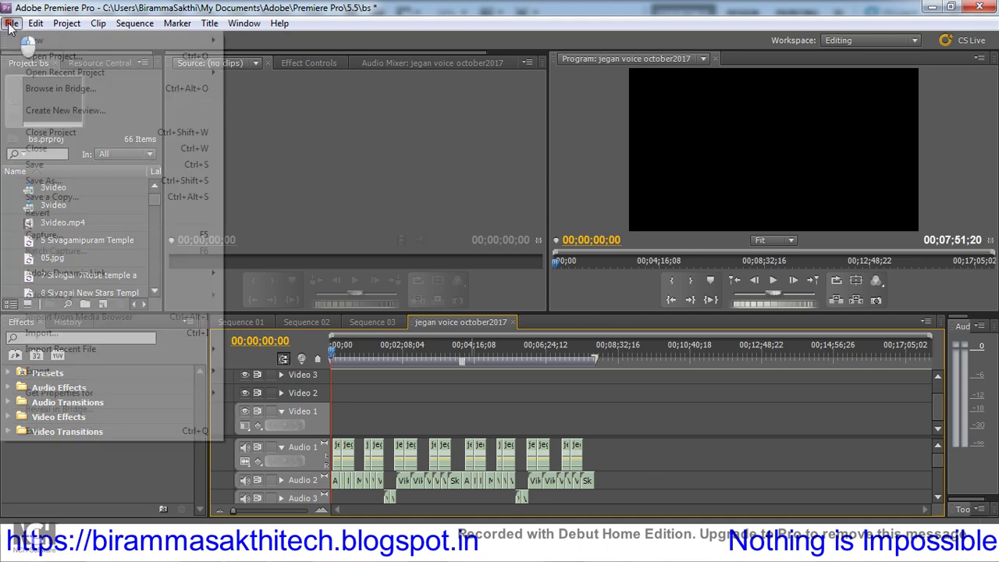
pyautogui.moveTo(53, 40)
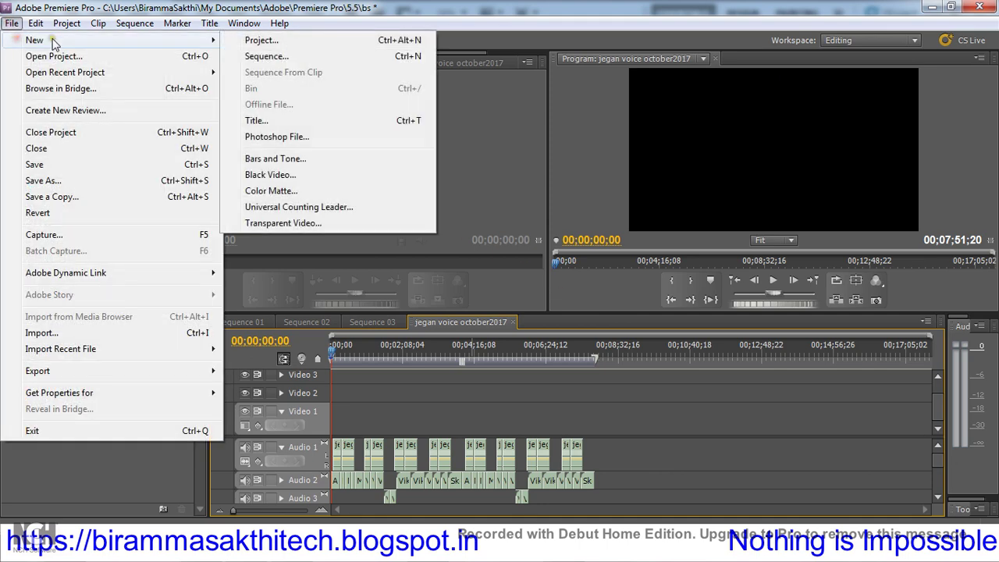
pyautogui.click(268, 56)
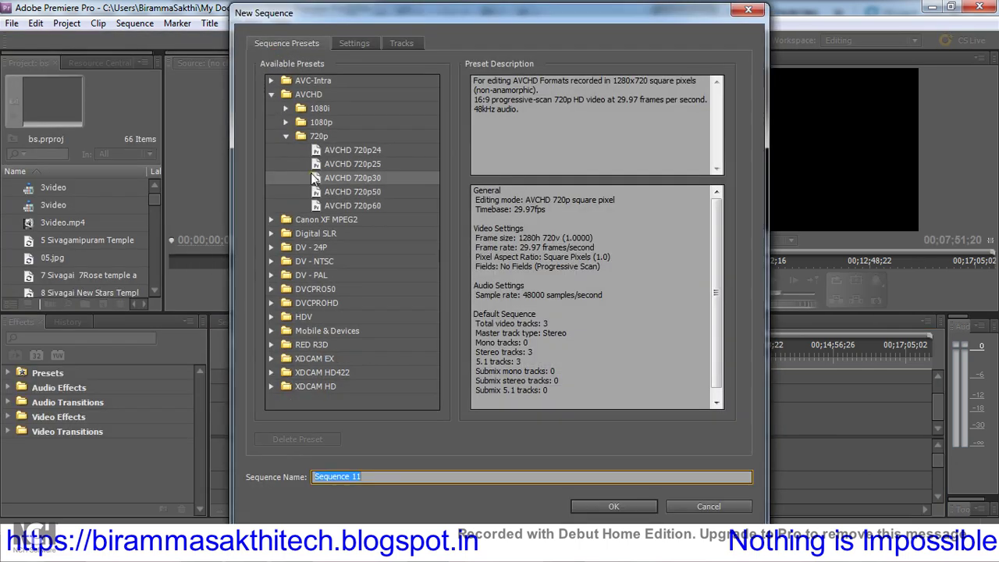
# Step: Choose the AVCHD 1080p30 preset, name the sequence 'text', and create it
pyautogui.click(284, 136)
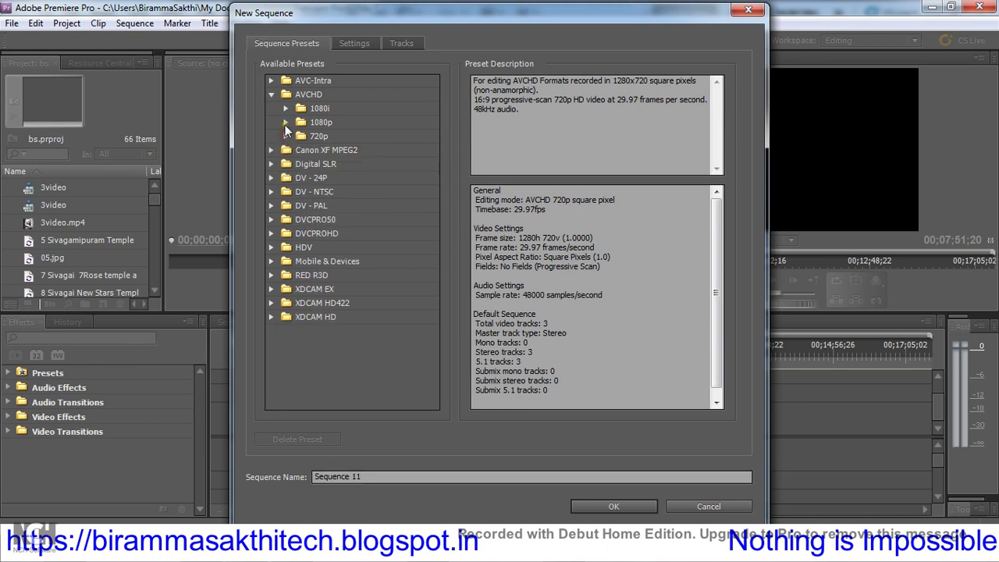
pyautogui.click(285, 123)
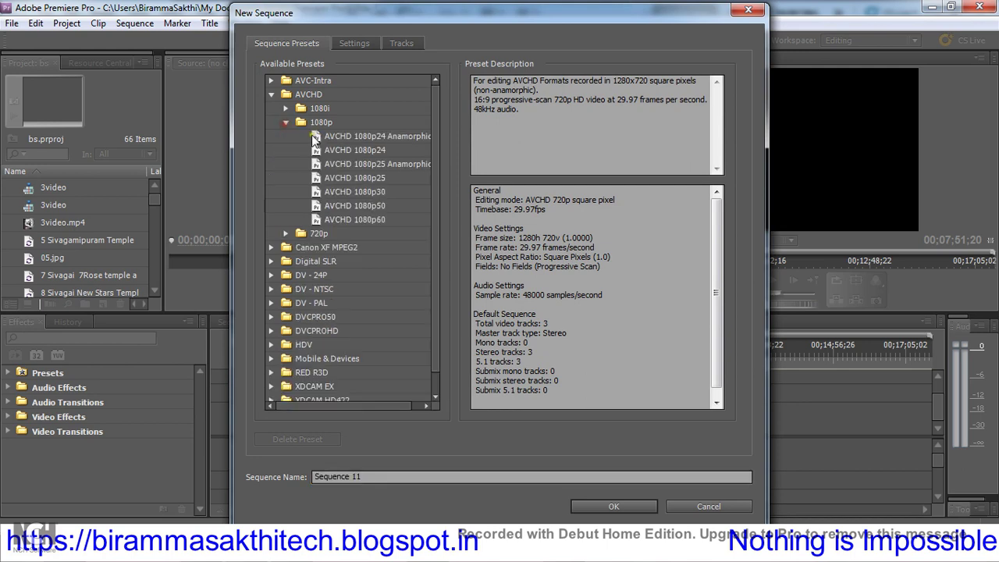
pyautogui.click(375, 191)
pyautogui.moveTo(518, 238)
pyautogui.mouseDown()
pyautogui.moveTo(565, 238)
pyautogui.moveTo(559, 249)
pyautogui.moveTo(630, 247)
pyautogui.mouseUp()
pyautogui.click(628, 247)
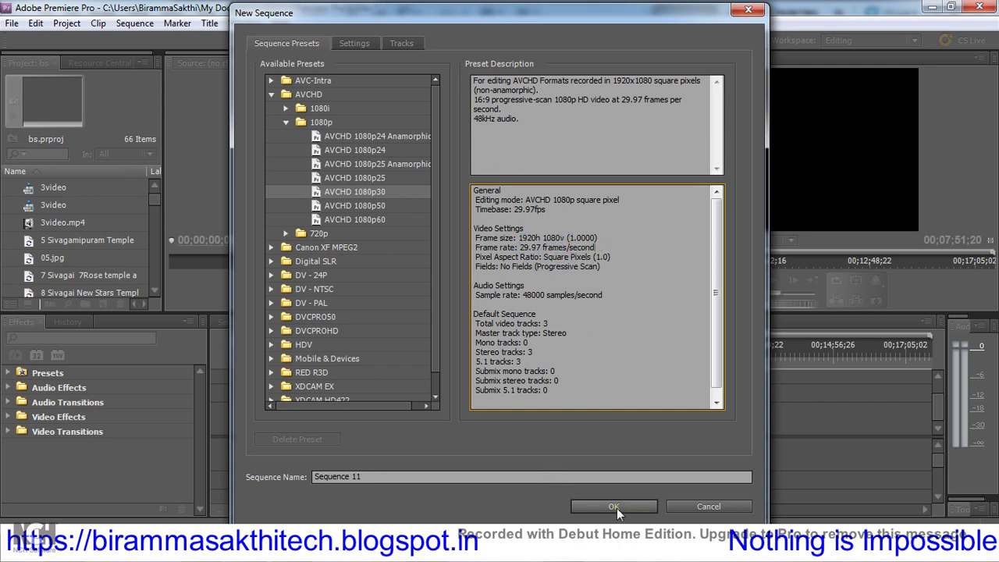
pyautogui.moveTo(387, 477); pyautogui.dragTo(314, 477)
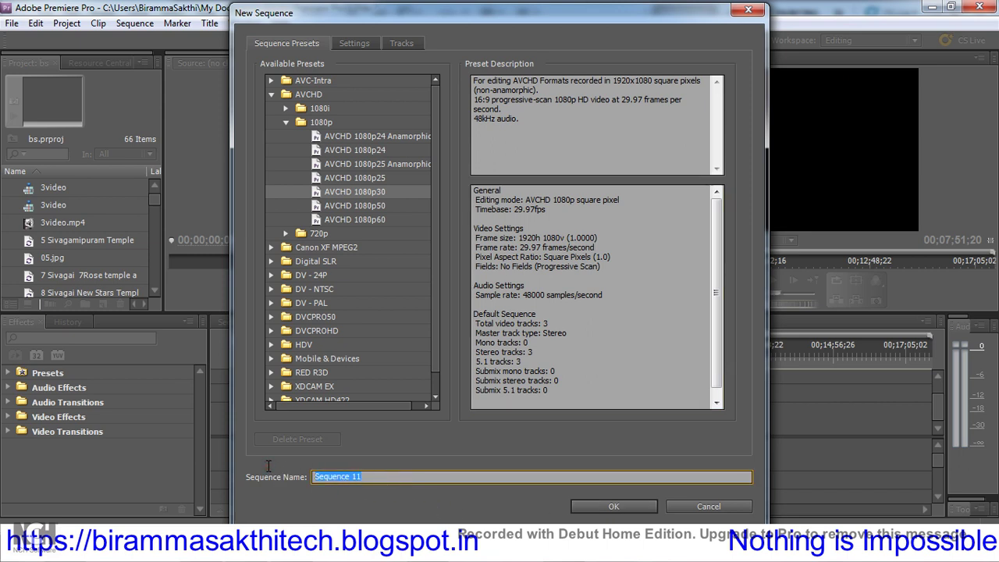
pyautogui.write('text into video')
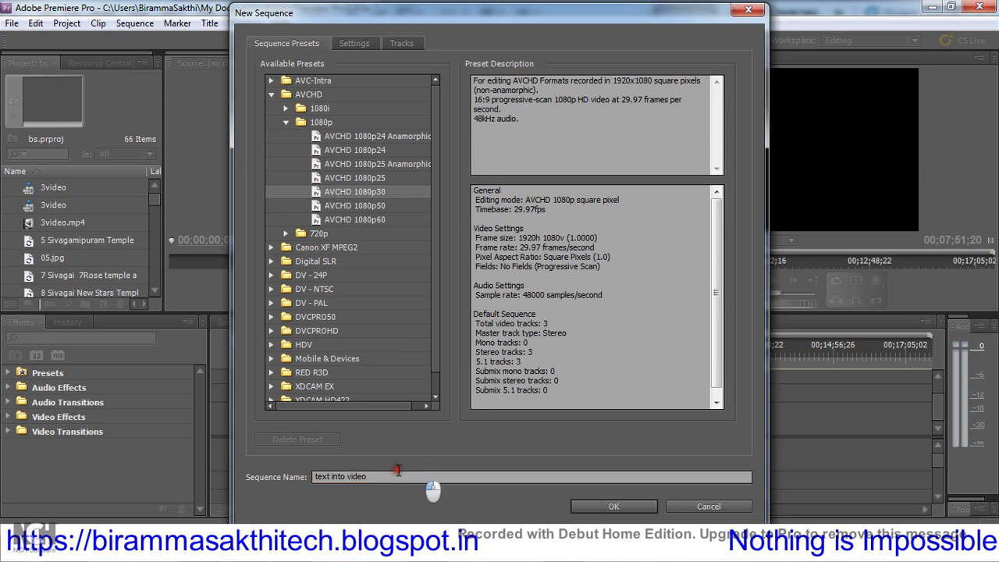
pyautogui.moveTo(391, 478); pyautogui.dragTo(230, 464)
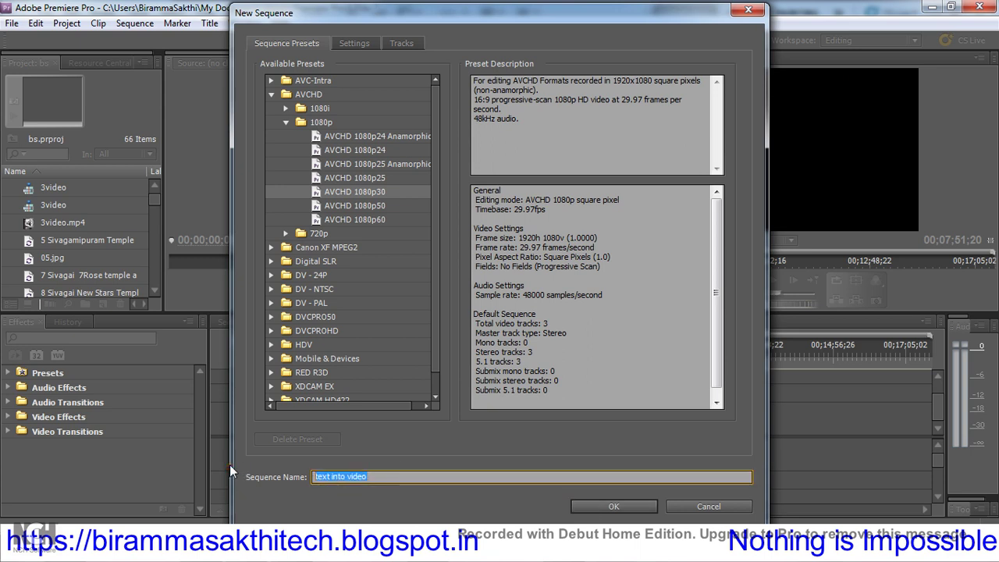
pyautogui.press('BackSpace')
pyautogui.write('text')
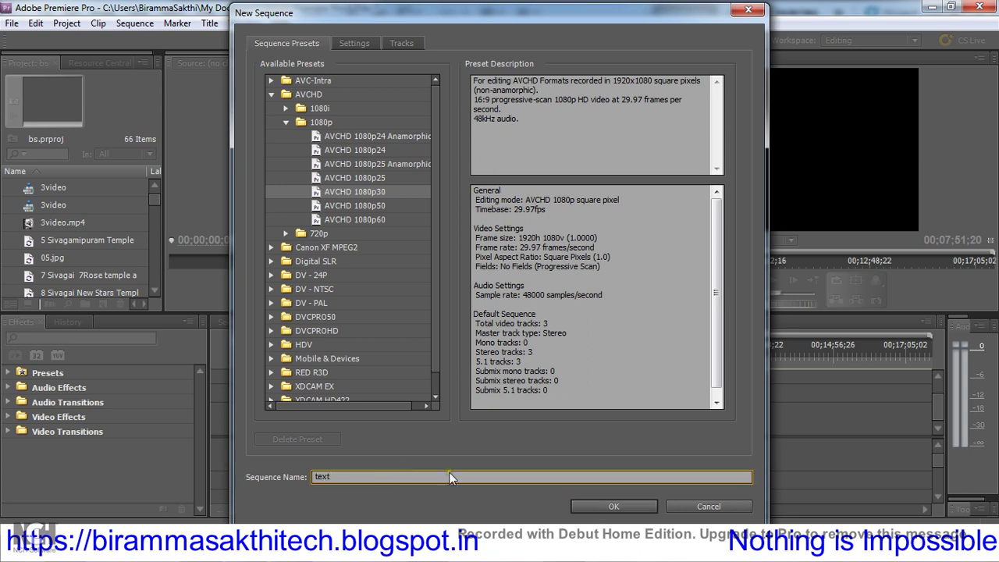
pyautogui.click(603, 504)
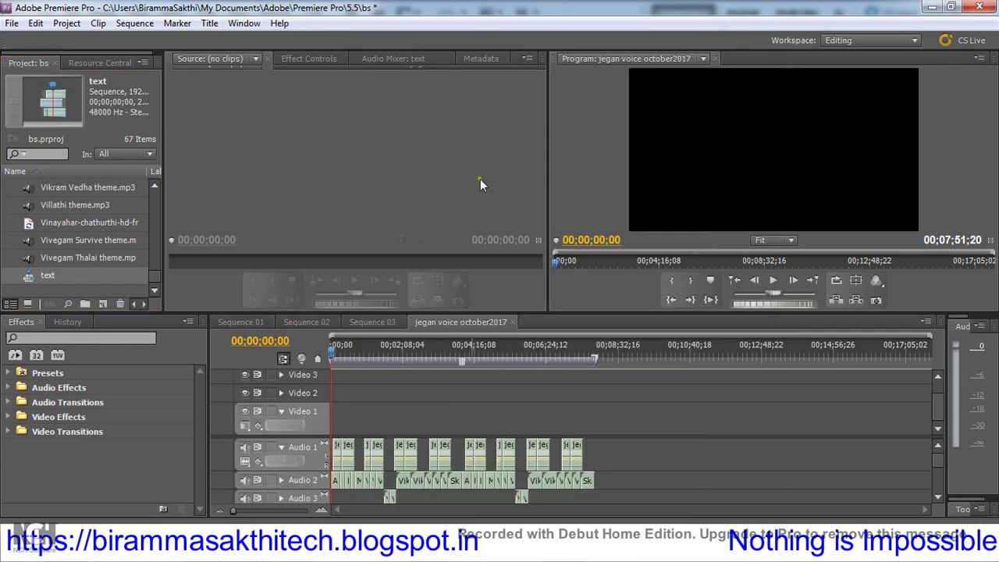
# Step: Drag BSA Arnika.psd from the MUSIC (F:) drive into the Project panel, confirming the layered-file import
pyautogui.hotkey('alt', 'Tab')
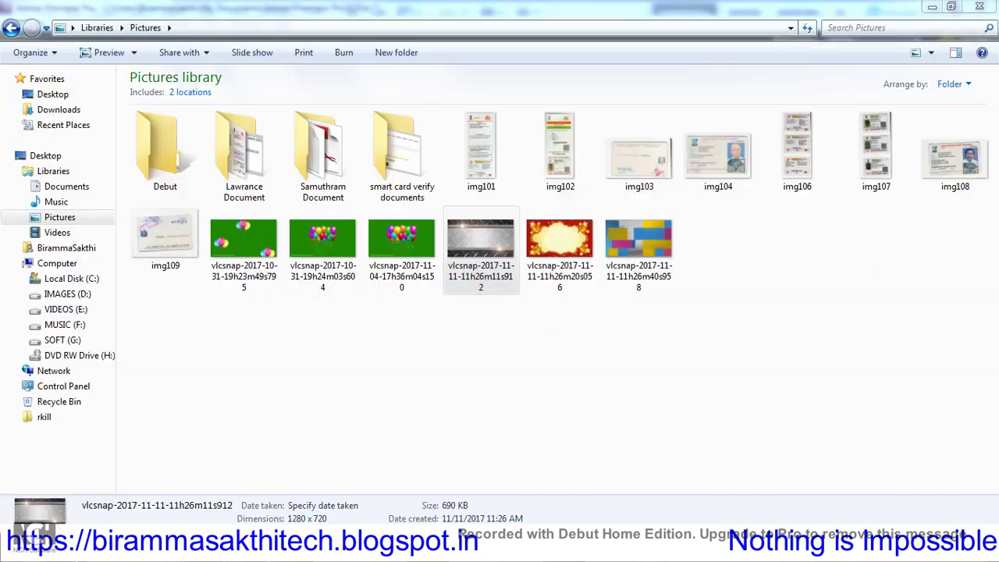
pyautogui.click(74, 327)
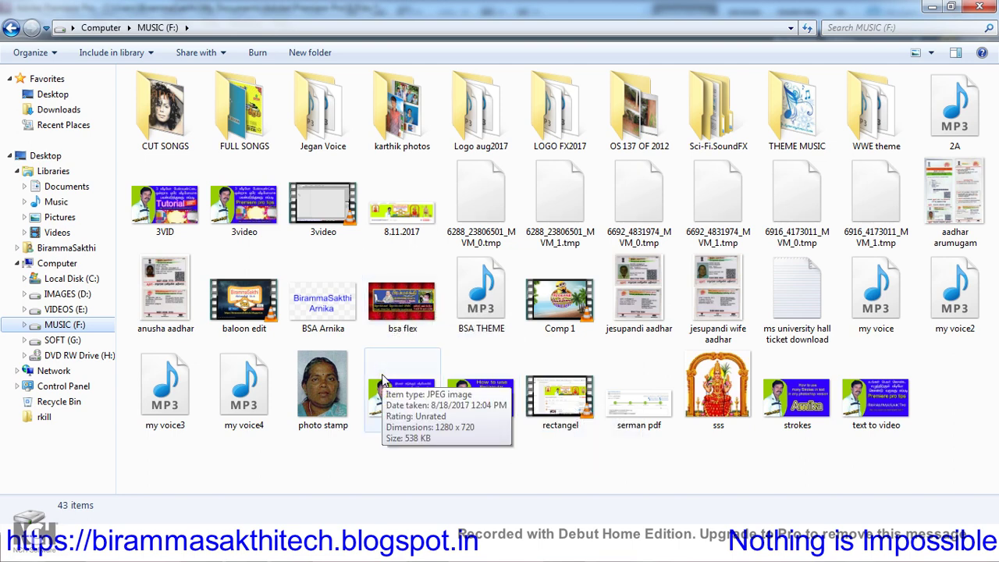
pyautogui.click(397, 400)
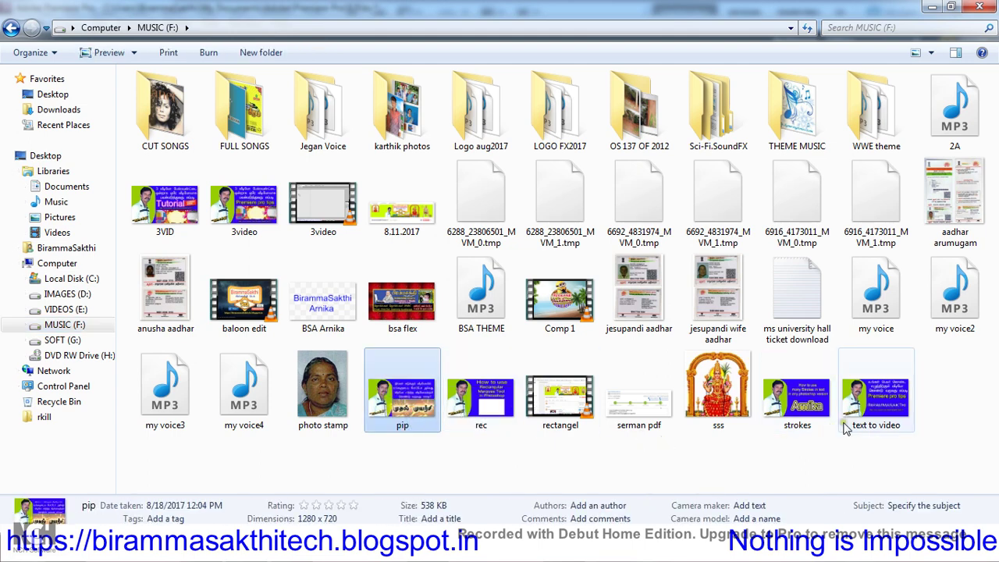
pyautogui.click(873, 418)
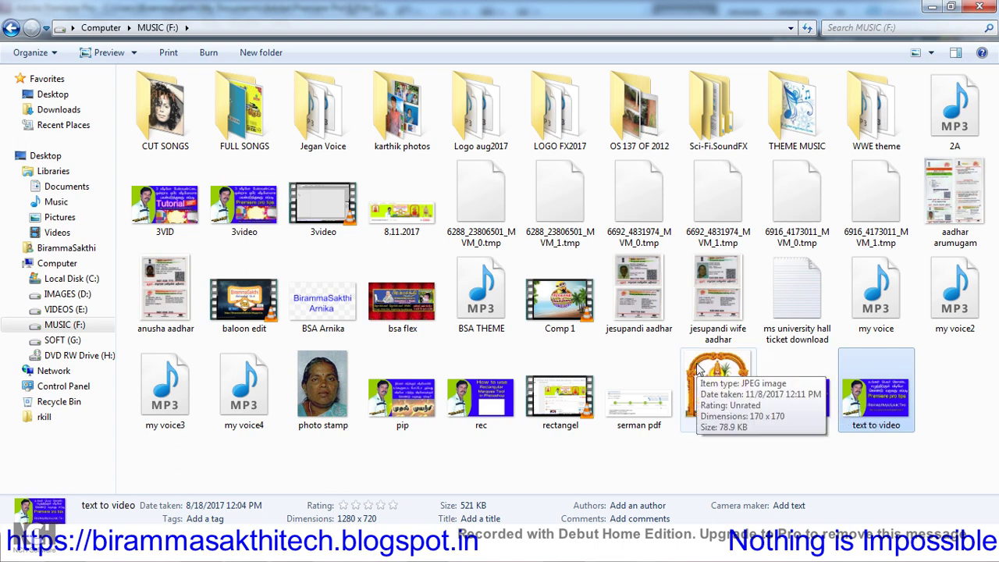
pyautogui.click(323, 301)
pyautogui.moveTo(325, 301)
pyautogui.mouseDown()
pyautogui.moveTo(178, 446)
pyautogui.moveTo(100, 267)
pyautogui.mouseUp()
pyautogui.click(621, 188)
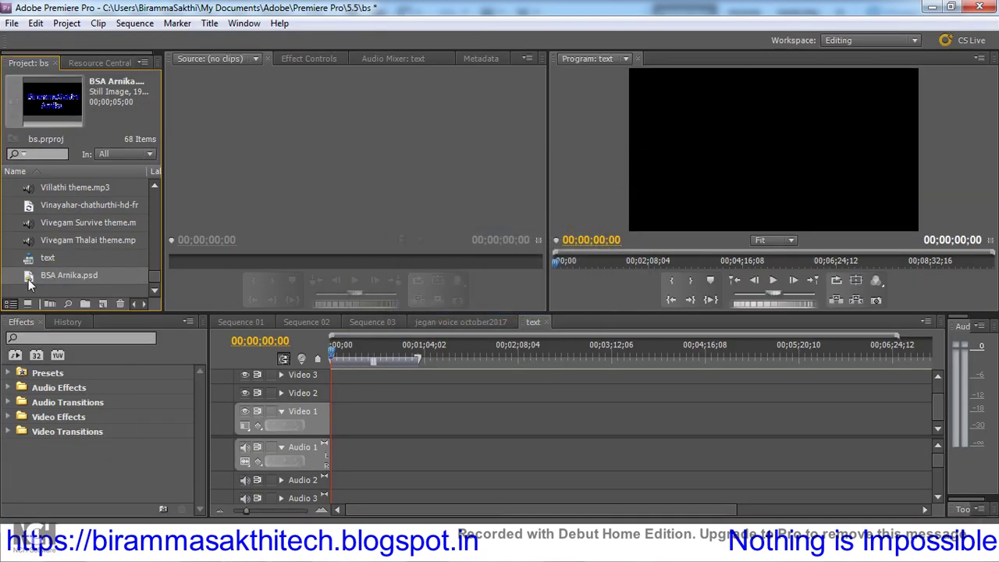
# Step: Place BSA Arnika.psd at 00;00 on Video 2 and zoom the timeline in on it
pyautogui.moveTo(28, 278); pyautogui.dragTo(336, 393)
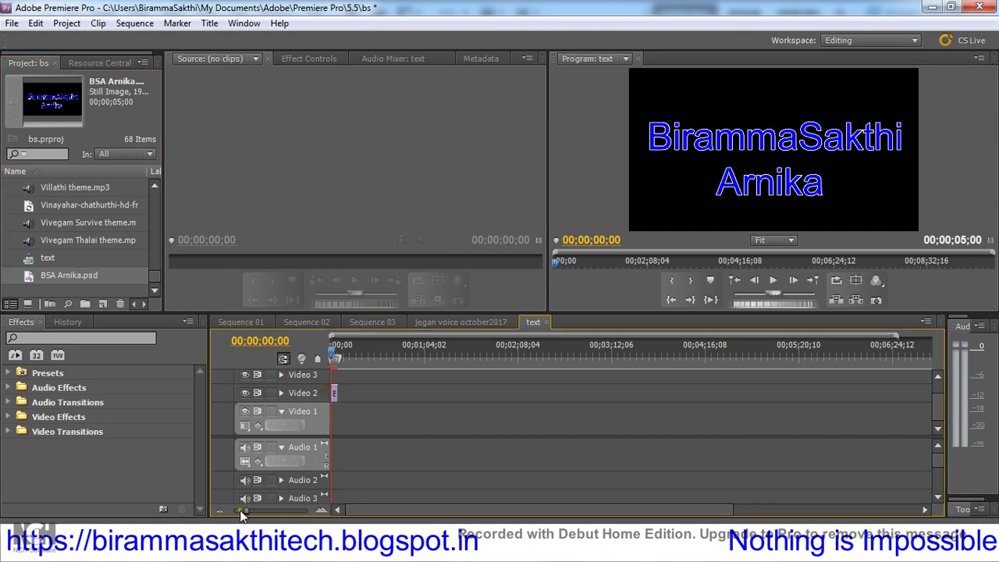
pyautogui.moveTo(244, 512); pyautogui.dragTo(267, 511)
pyautogui.click(309, 393)
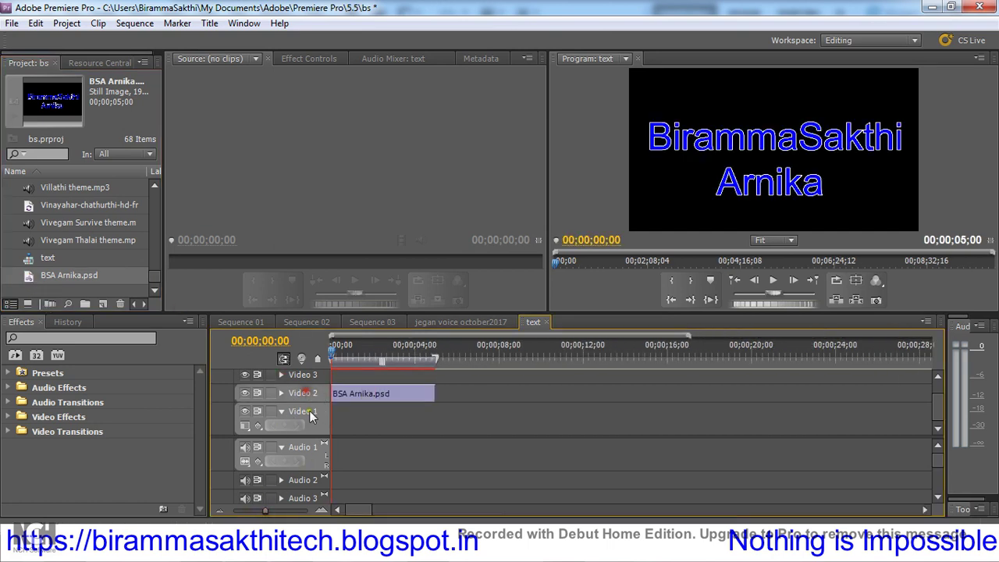
pyautogui.click(309, 410)
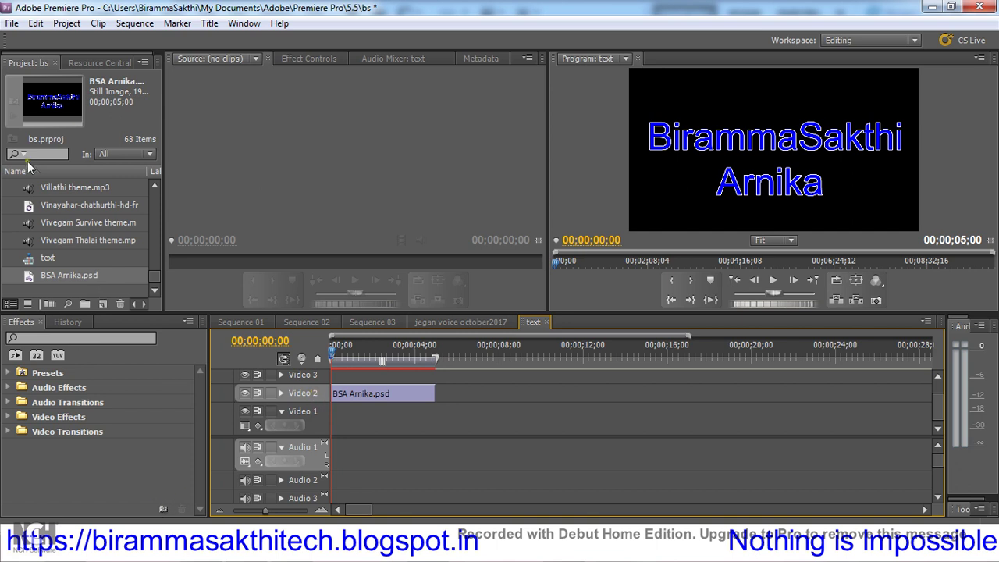
# Step: Return to Windows Explorer, showing the MUSIC (F:) drive
pyautogui.scroll(2, 59, 225)
pyautogui.scroll(2, 60, 225)
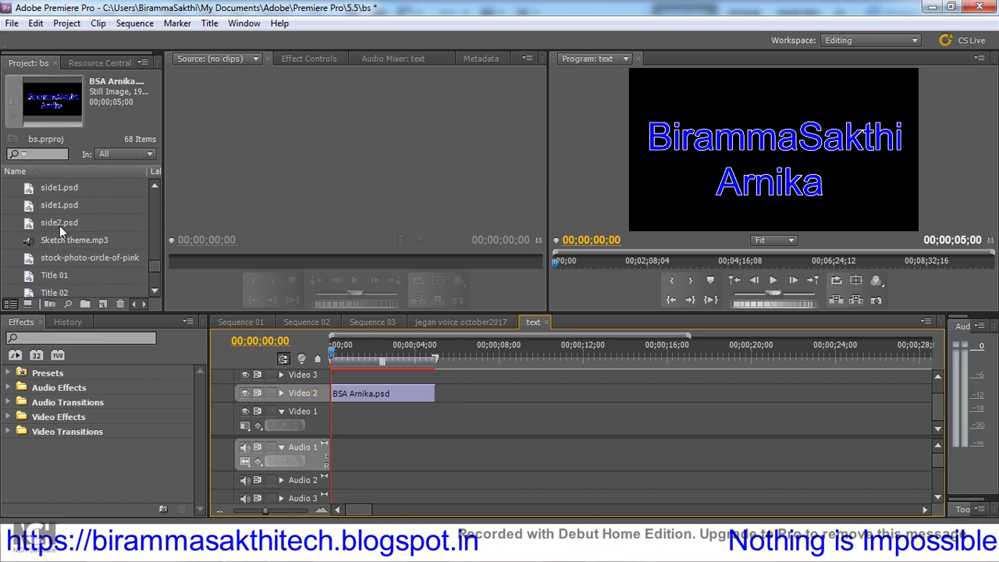
pyautogui.scroll(2, 59, 225)
pyautogui.scroll(2, 60, 226)
pyautogui.scroll(2, 61, 229)
pyautogui.scroll(2, 61, 229)
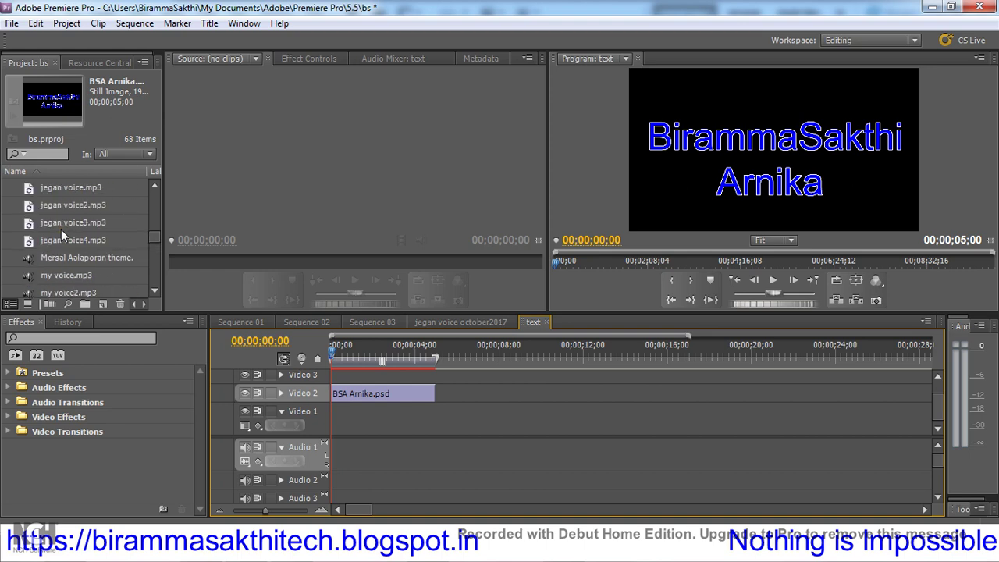
pyautogui.scroll(2, 61, 229)
pyautogui.scroll(2, 61, 230)
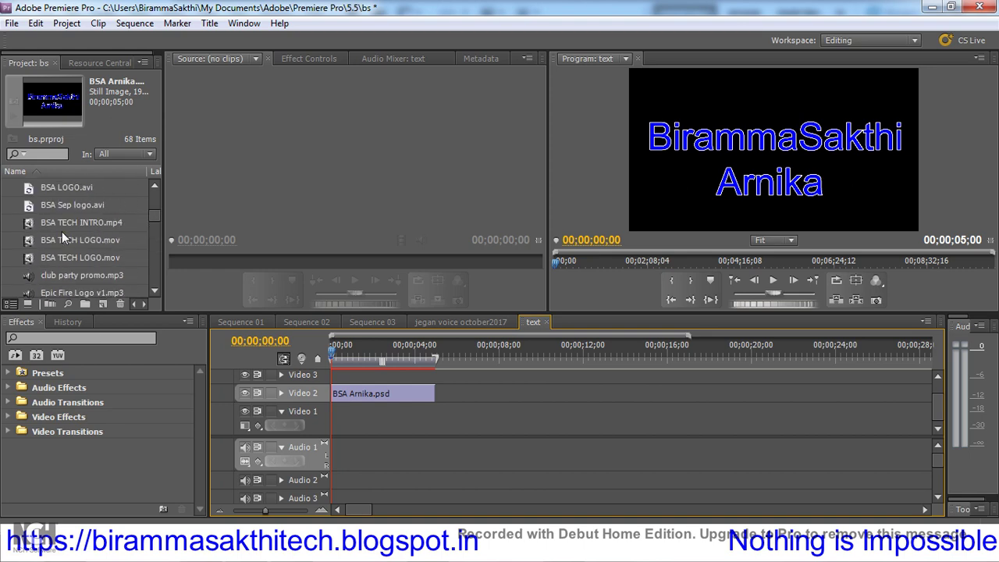
pyautogui.click(43, 548)
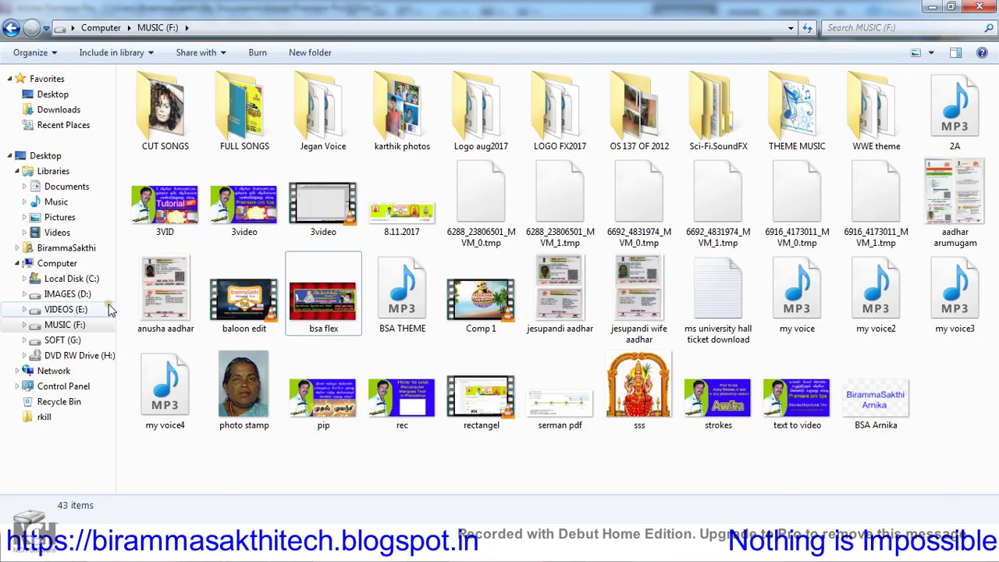
# Step: Go to VIDEOS (E:) > Bkg2017 > E1 and drag A15 into Premiere's Project panel
pyautogui.click(65, 309)
pyautogui.doubleClick(402, 116)
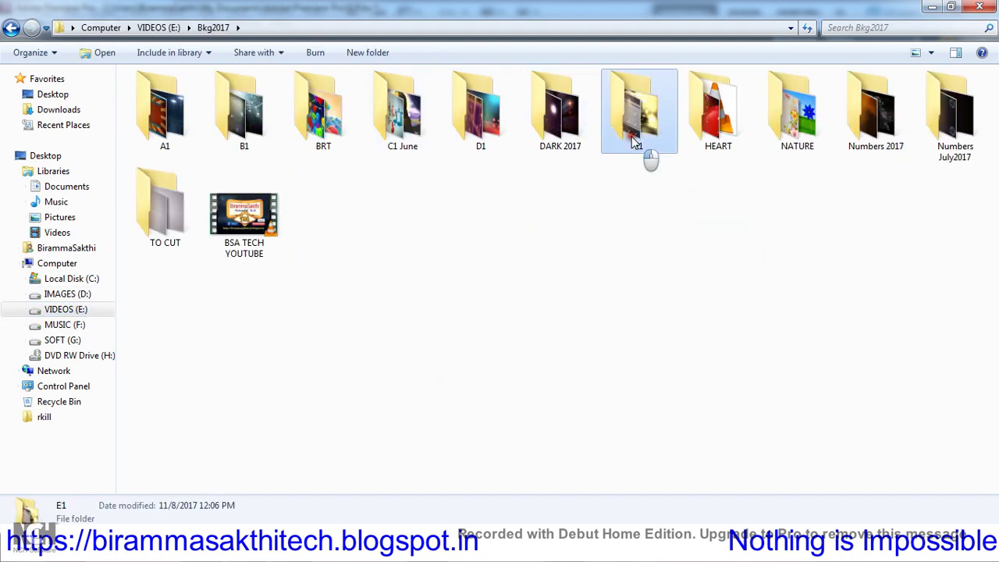
pyautogui.doubleClick(646, 150)
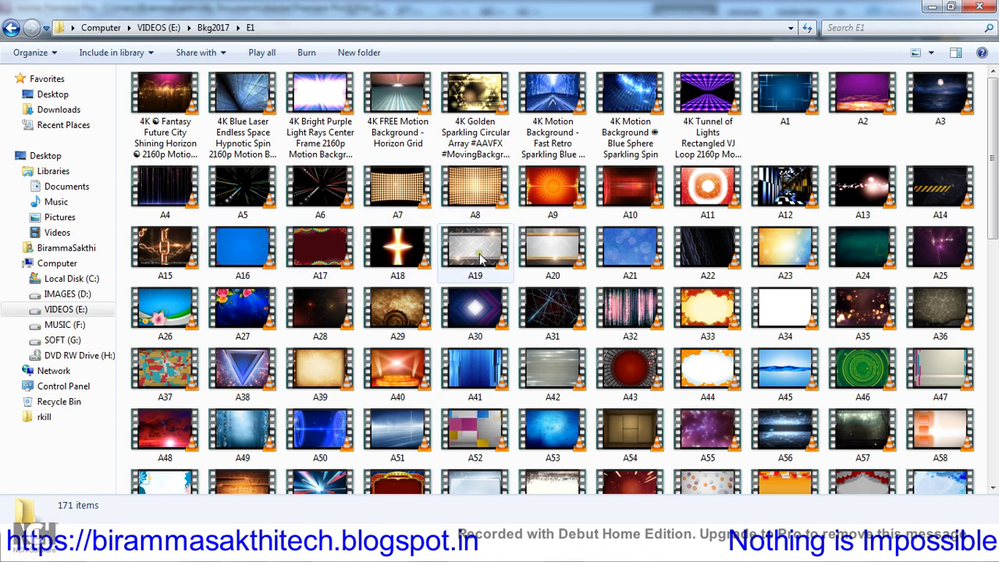
pyautogui.click(627, 373)
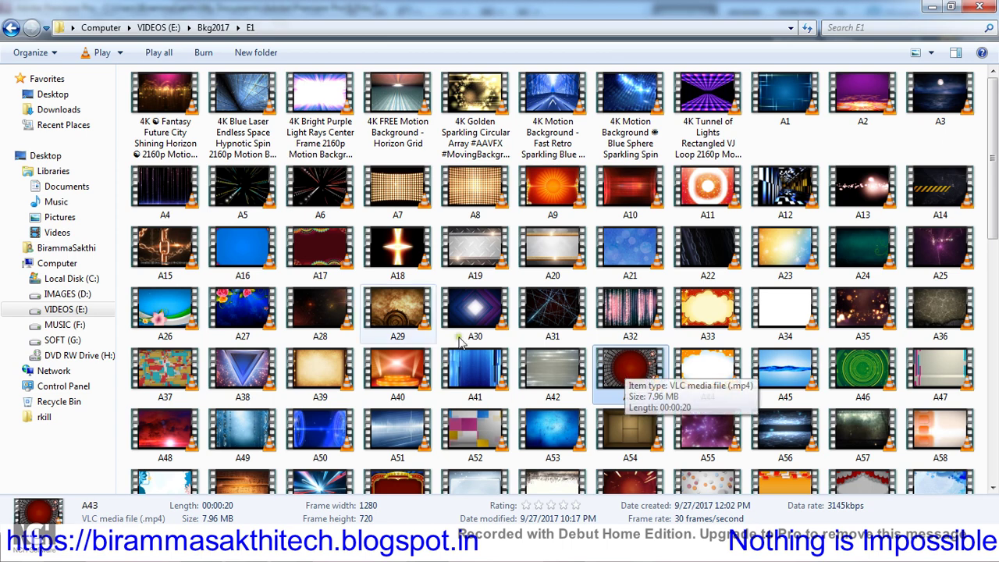
pyautogui.moveTo(164, 248)
pyautogui.mouseDown()
pyautogui.moveTo(242, 486)
pyautogui.moveTo(86, 243)
pyautogui.mouseUp()
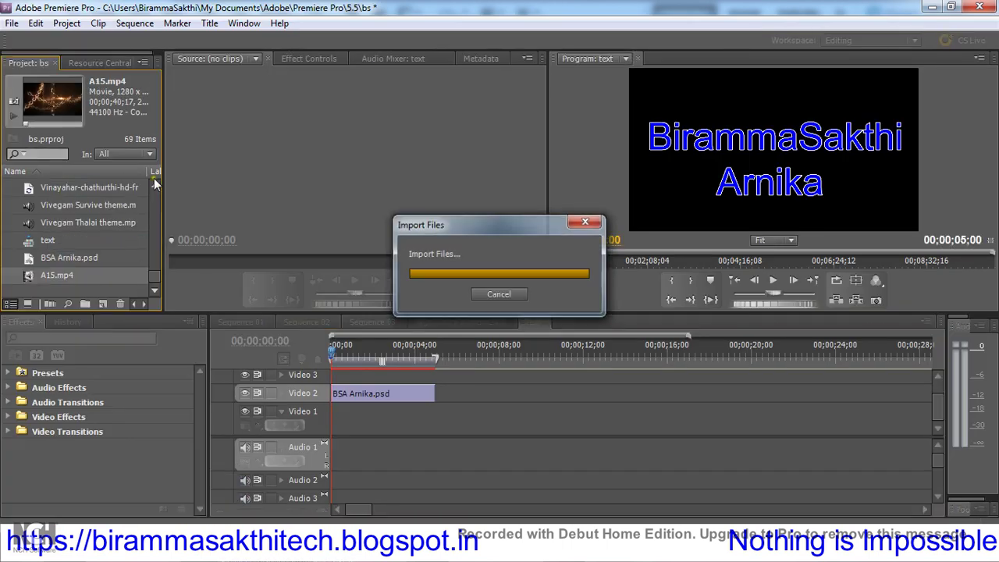
# Step: Put A15.mp4 at the start of Video 1 and scale it to frame size
pyautogui.moveTo(57, 274); pyautogui.dragTo(289, 179)
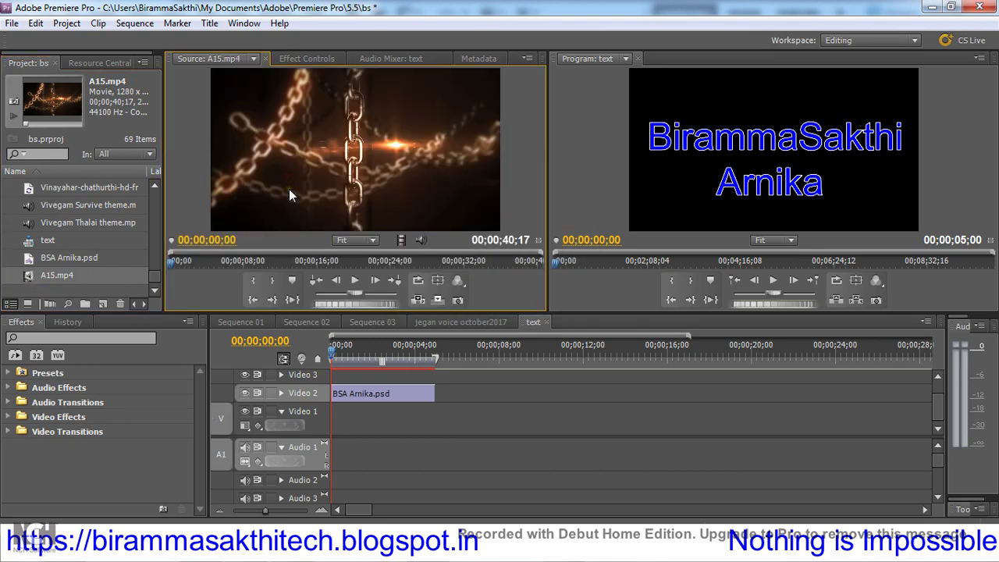
pyautogui.click(207, 60)
pyautogui.click(232, 25)
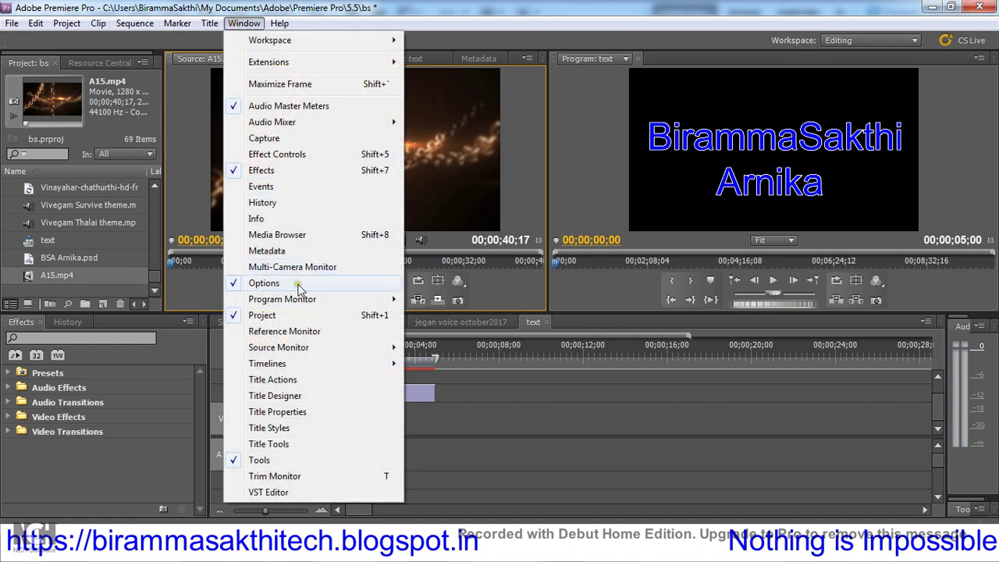
pyautogui.moveTo(275, 351)
pyautogui.click(523, 160)
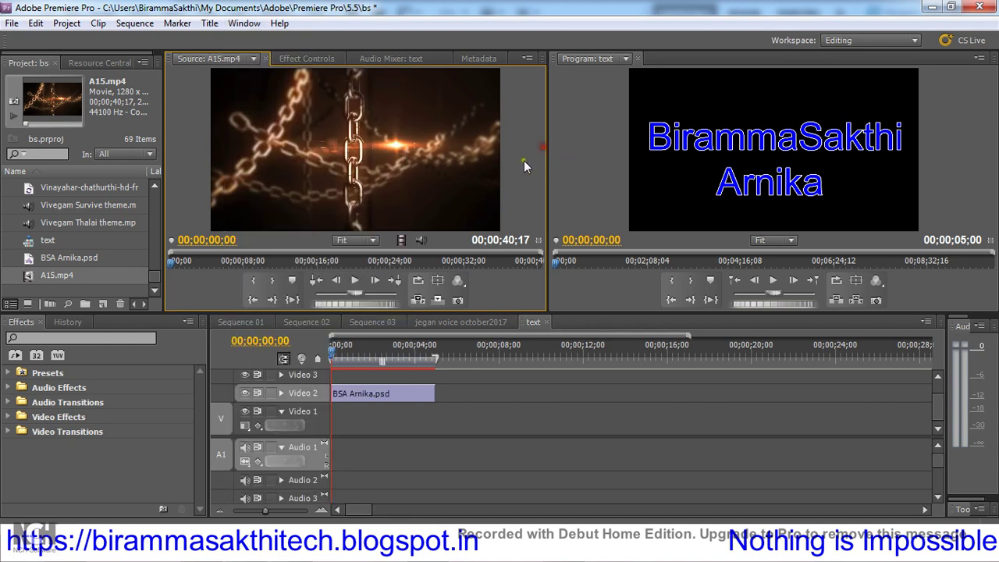
pyautogui.moveTo(400, 239); pyautogui.dragTo(343, 422)
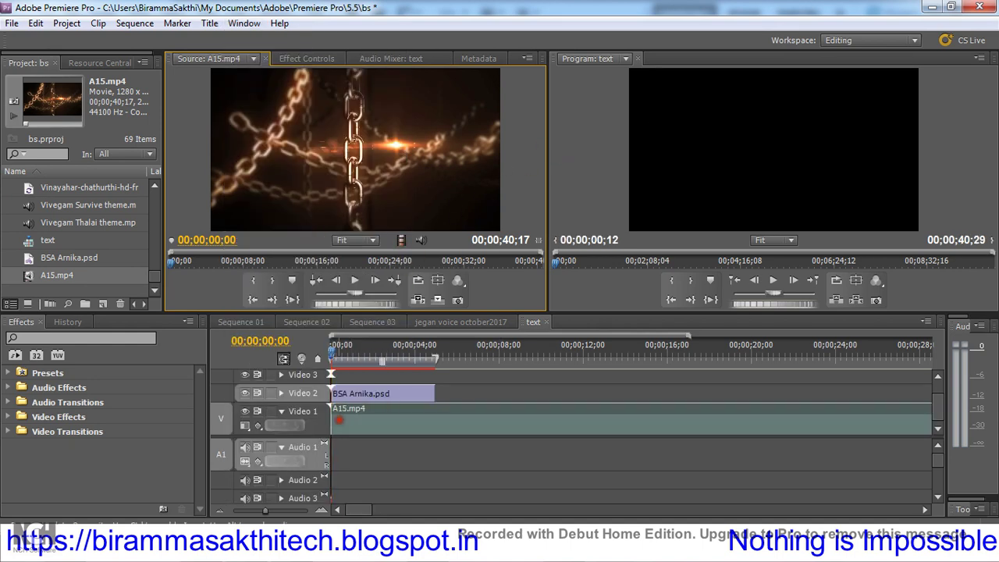
pyautogui.rightClick(357, 422)
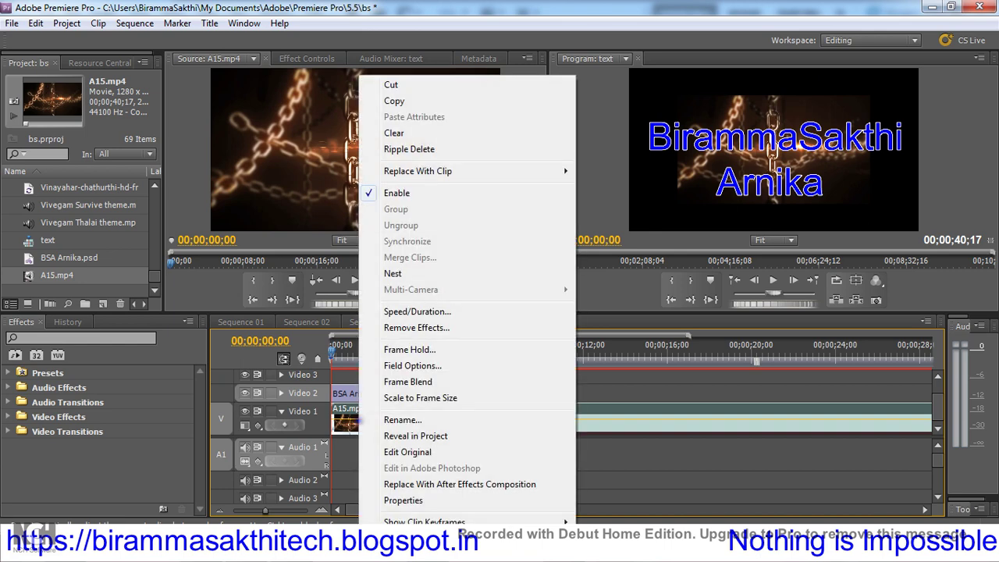
pyautogui.click(396, 399)
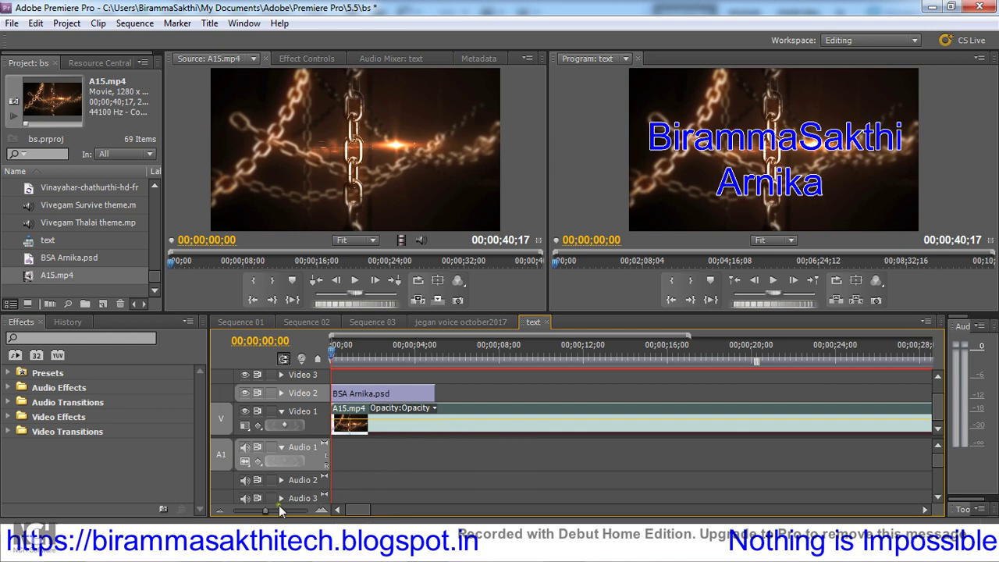
# Step: Trim A15.mp4 to end with the title at 00;00;05;00
pyautogui.moveTo(265, 511); pyautogui.dragTo(258, 512)
pyautogui.moveTo(612, 418); pyautogui.dragTo(364, 418)
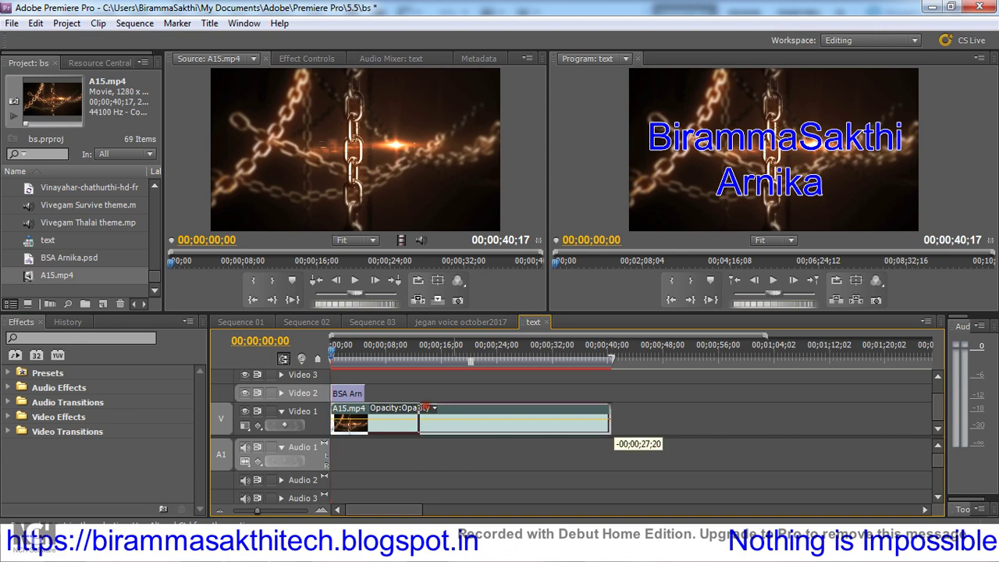
pyautogui.press('space')
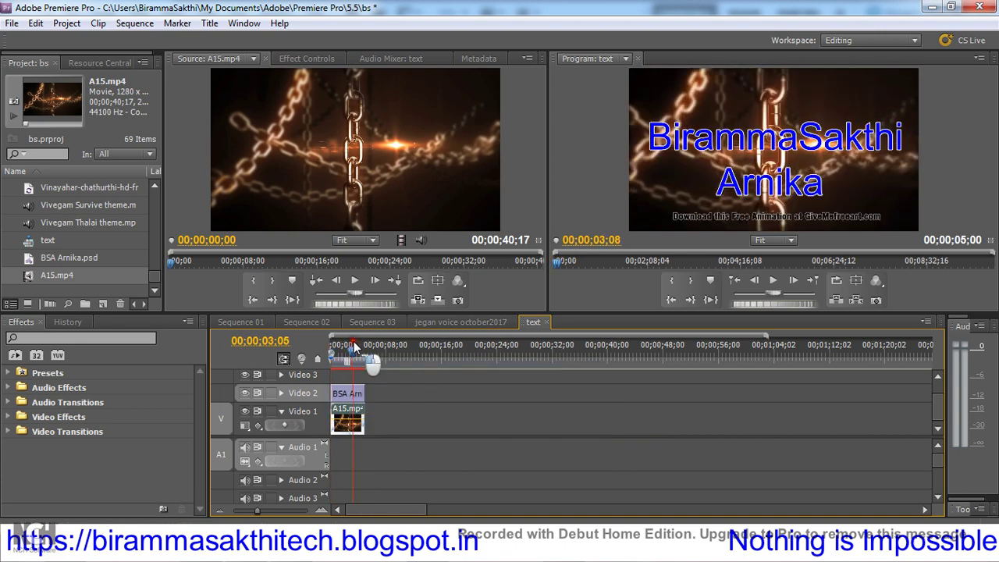
pyautogui.moveTo(258, 510); pyautogui.dragTo(266, 511)
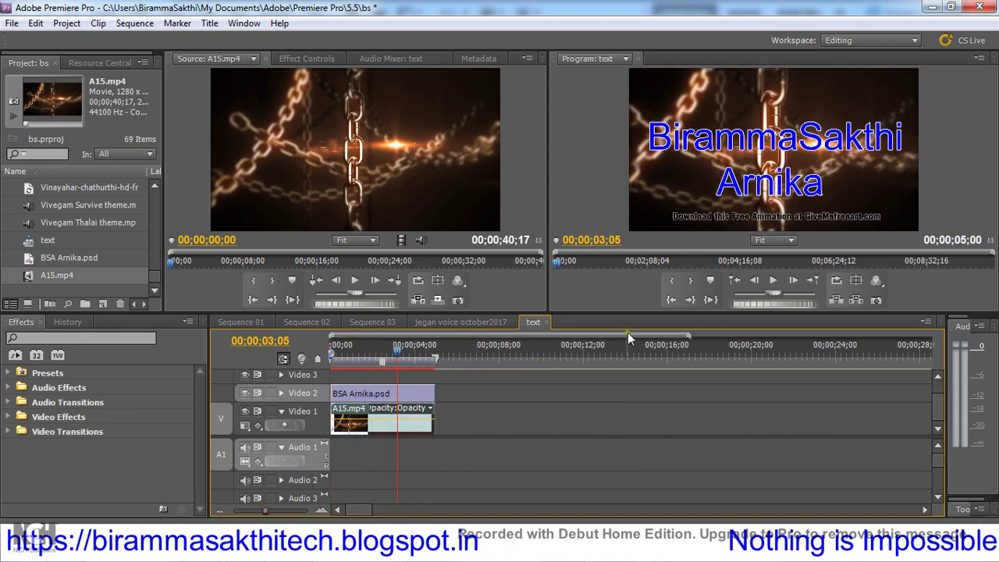
# Step: Apply the Track Matte Key from Video Effects > Keying to the A15.mp4 clip
pyautogui.click(9, 418)
pyautogui.scroll(-1, 30, 445)
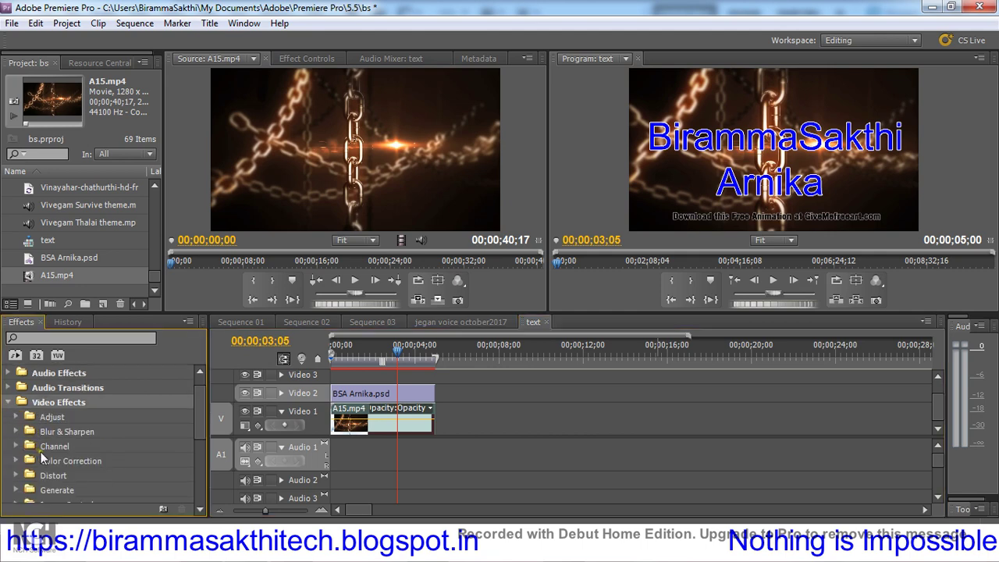
pyautogui.scroll(-2, 49, 459)
pyautogui.scroll(-2, 79, 459)
pyautogui.scroll(-1, 79, 458)
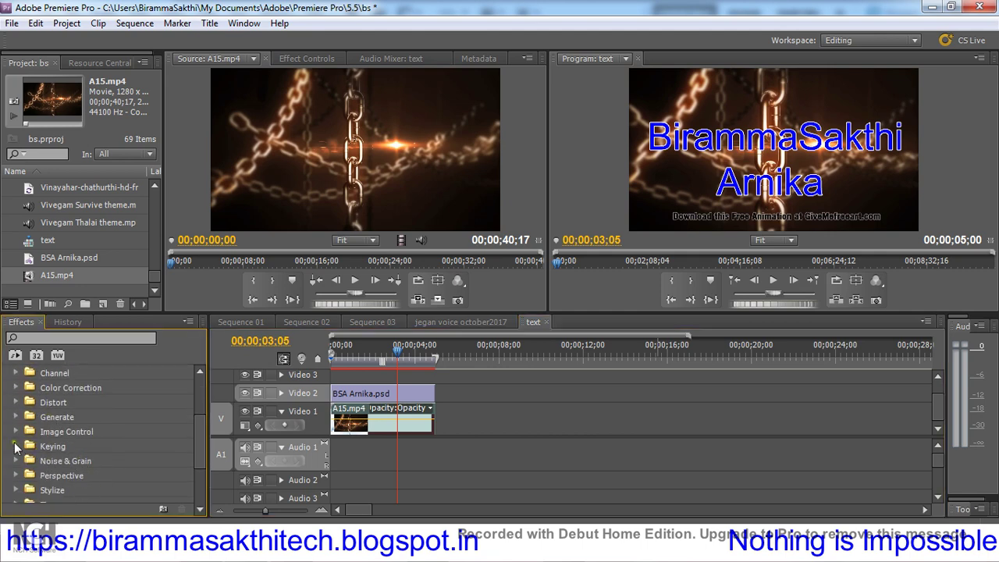
pyautogui.click(16, 448)
pyautogui.scroll(-5, 120, 462)
pyautogui.scroll(-4, 120, 462)
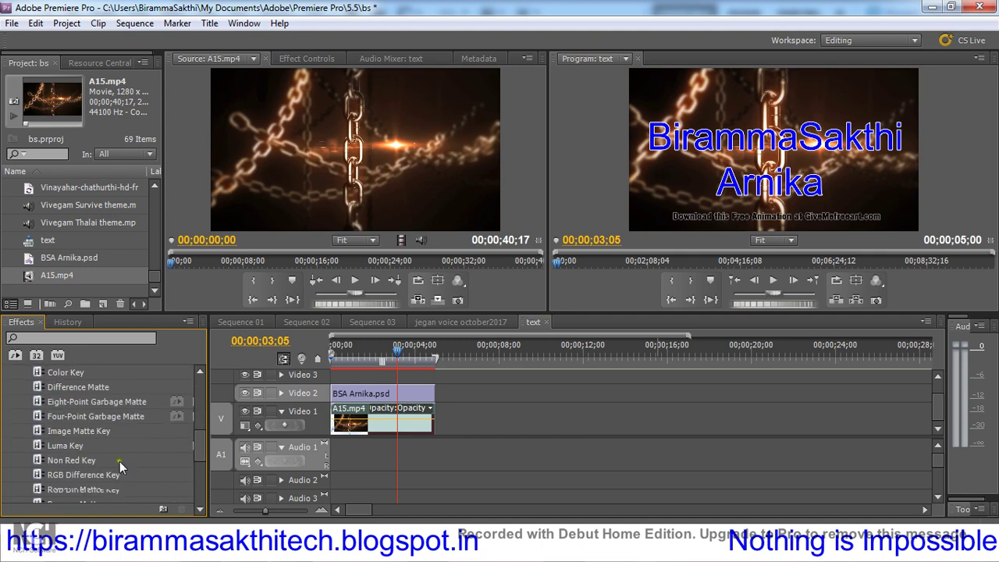
pyautogui.scroll(-3, 119, 461)
pyautogui.click(92, 488)
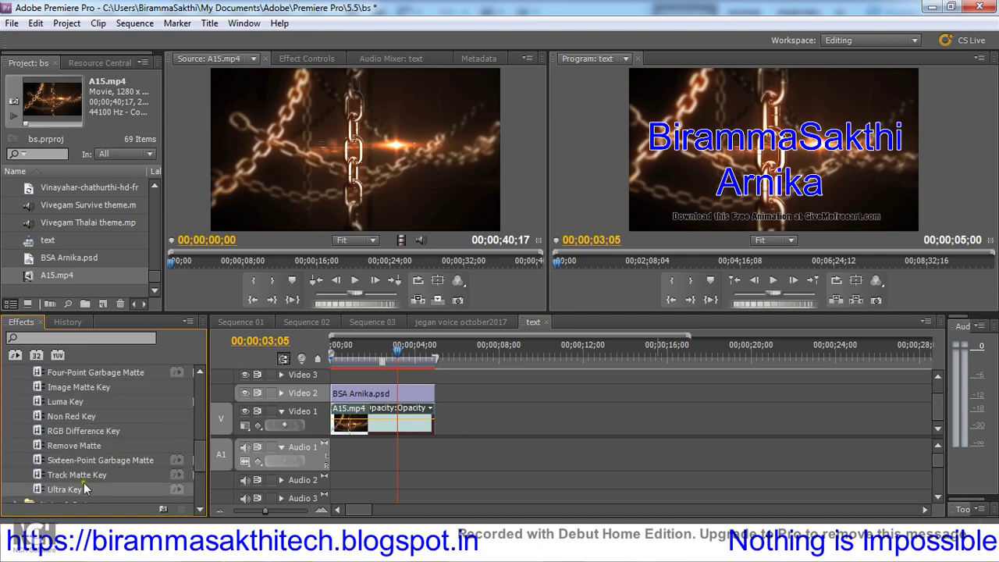
pyautogui.click(81, 476)
pyautogui.moveTo(37, 478); pyautogui.dragTo(340, 420)
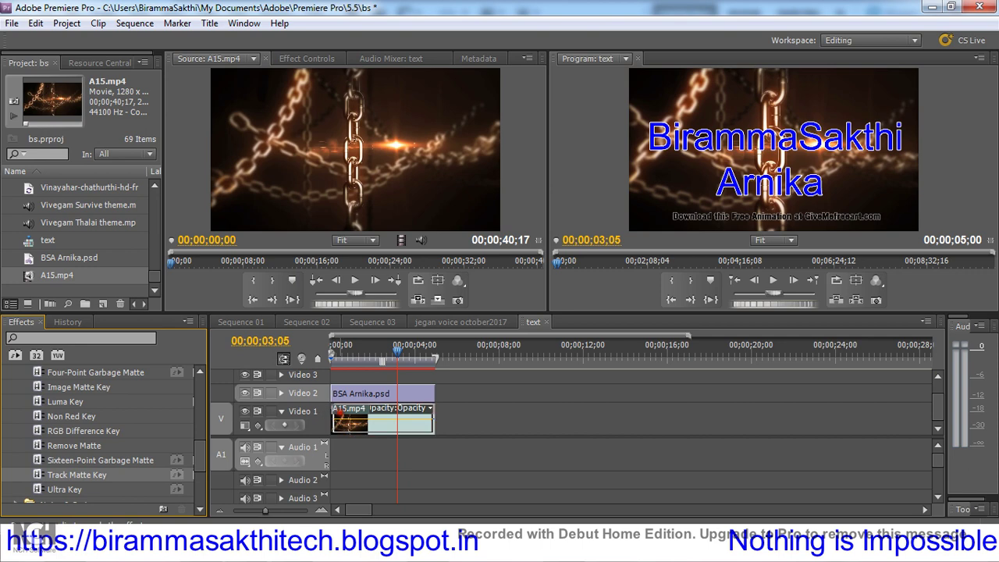
# Step: Set the Track Matte Key's matte to Video 2, then deselect the clip
pyautogui.click(298, 60)
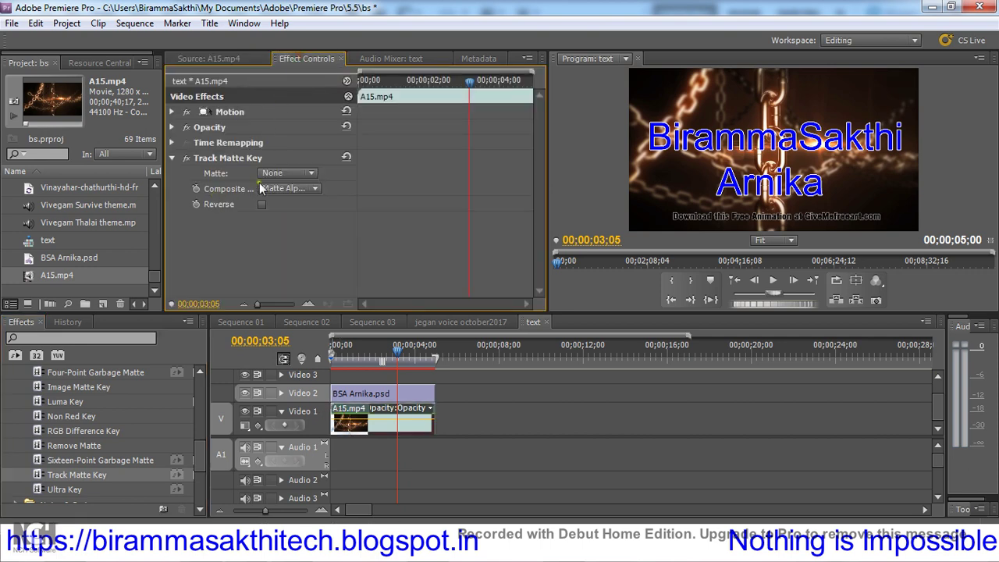
pyautogui.click(289, 172)
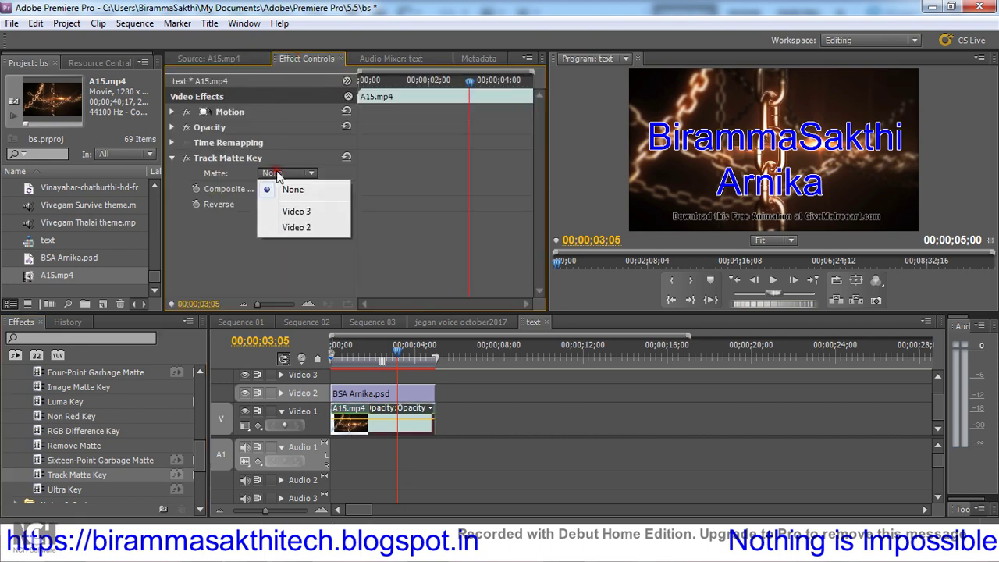
pyautogui.click(300, 230)
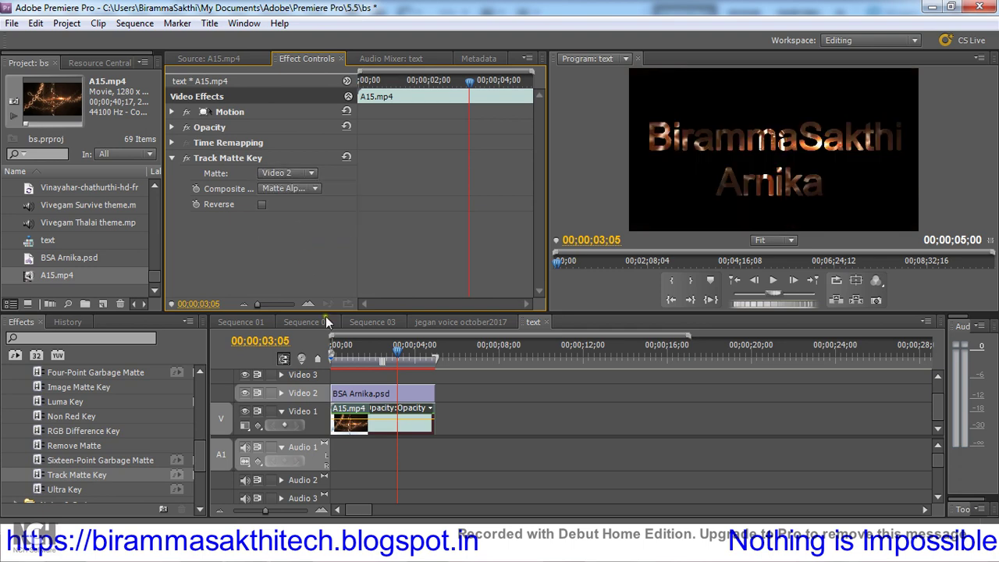
pyautogui.click(244, 394)
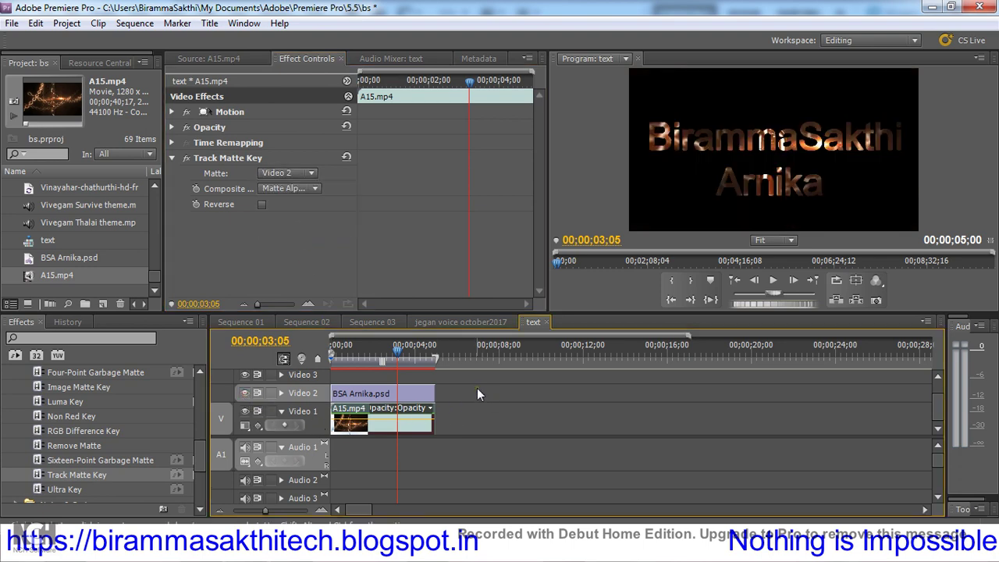
pyautogui.click(518, 416)
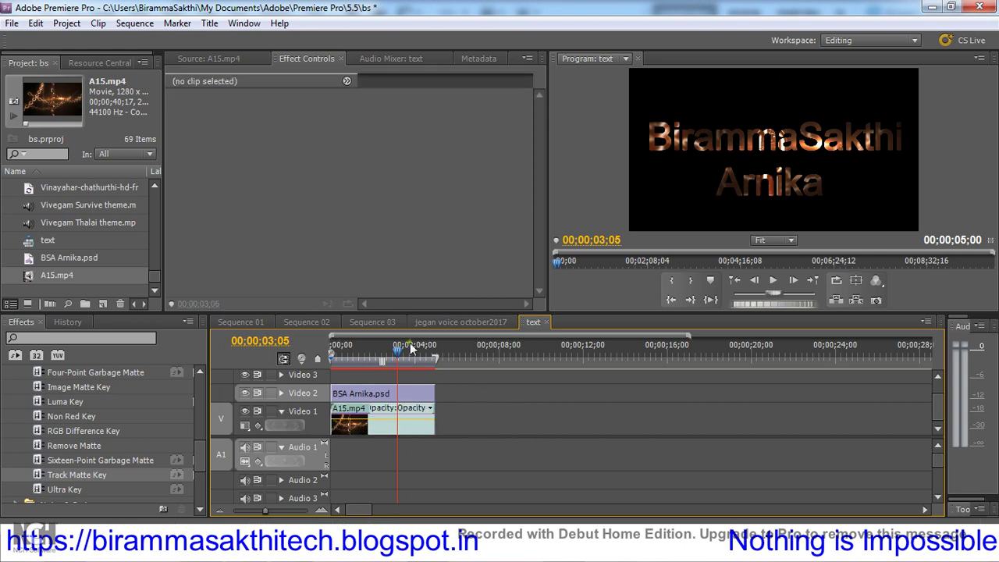
# Step: Play the 5-second text sequence from 00;00 twice to check the chains-filled lettering
pyautogui.moveTo(410, 344); pyautogui.dragTo(319, 365)
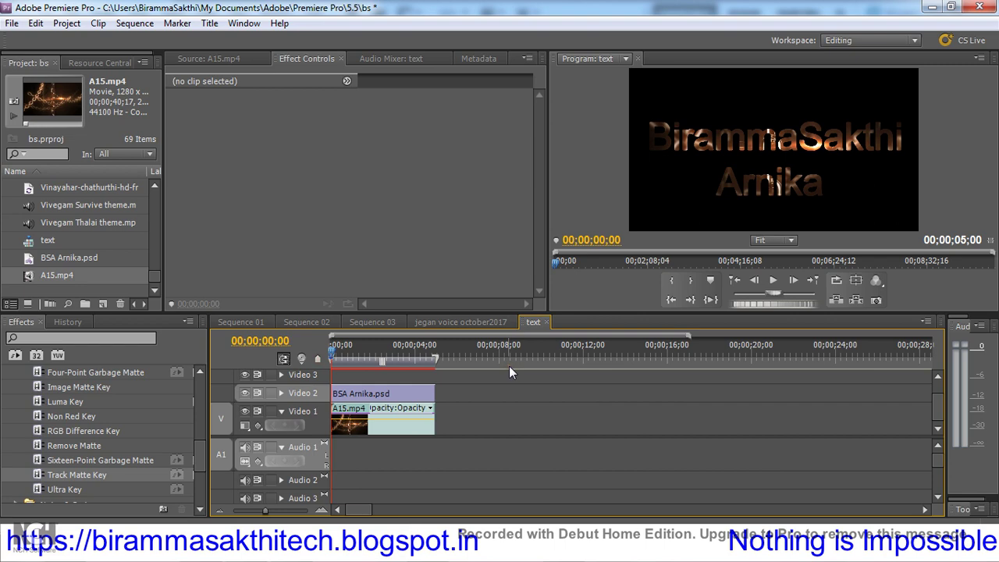
pyautogui.press('space')
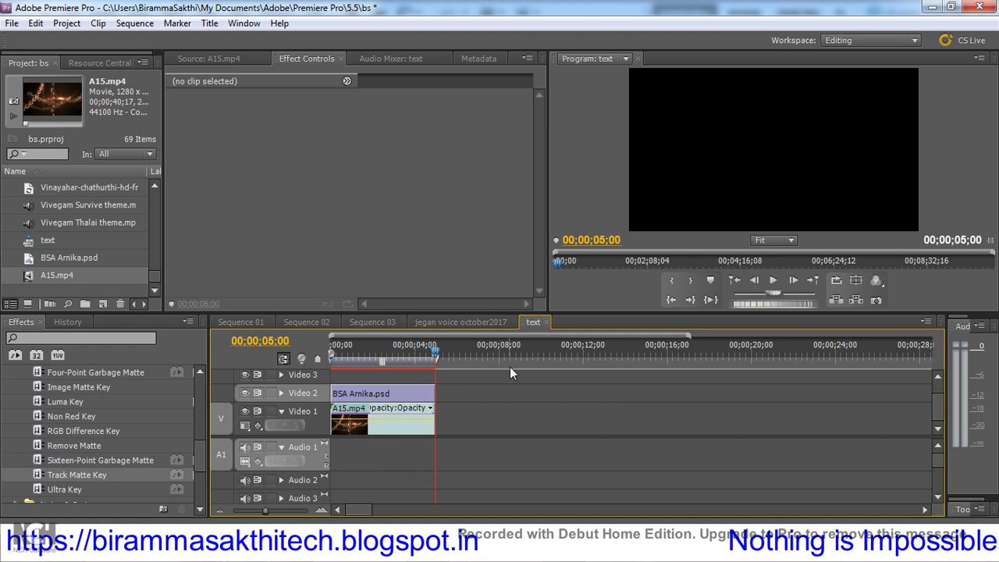
pyautogui.press('space')
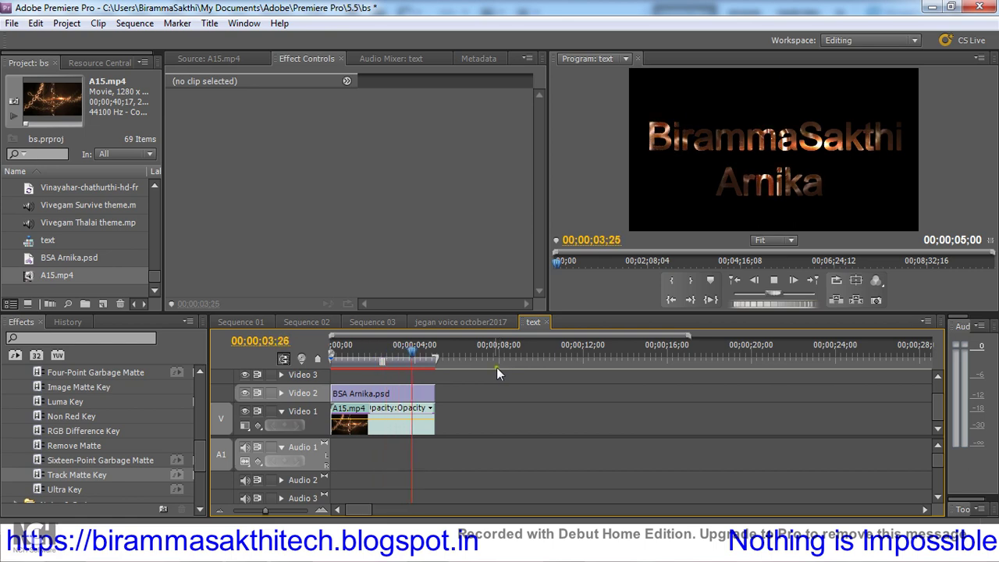
pyautogui.click(401, 358)
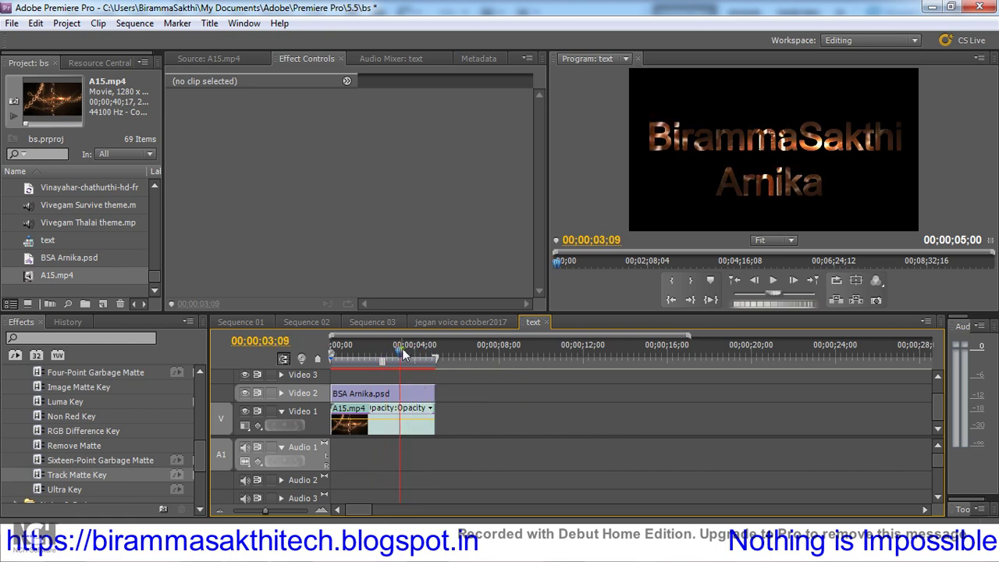
pyautogui.click(12, 23)
# Step: Create Sequence 12 and place the nested text sequence at the start of Video 2
pyautogui.moveTo(48, 40)
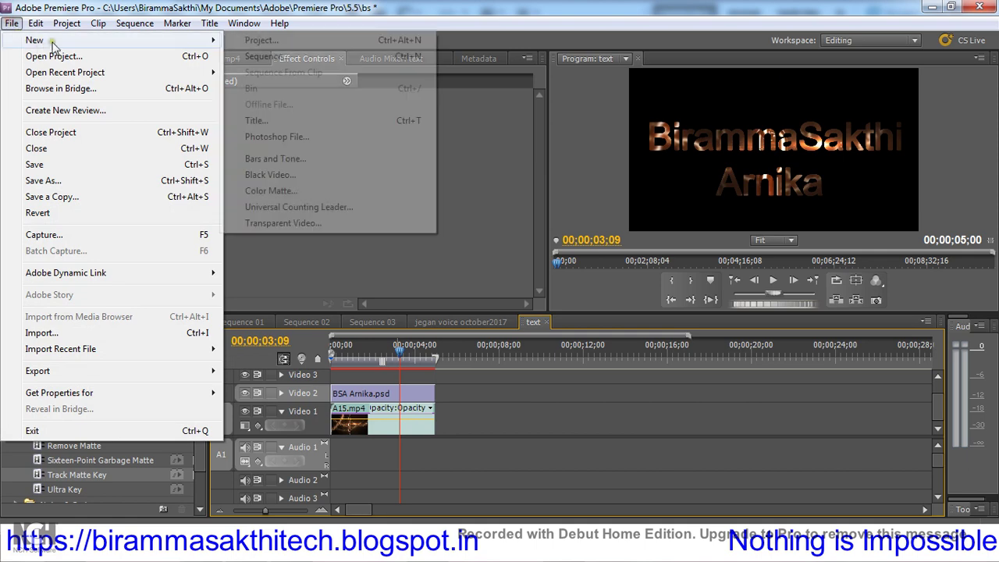
pyautogui.click(278, 57)
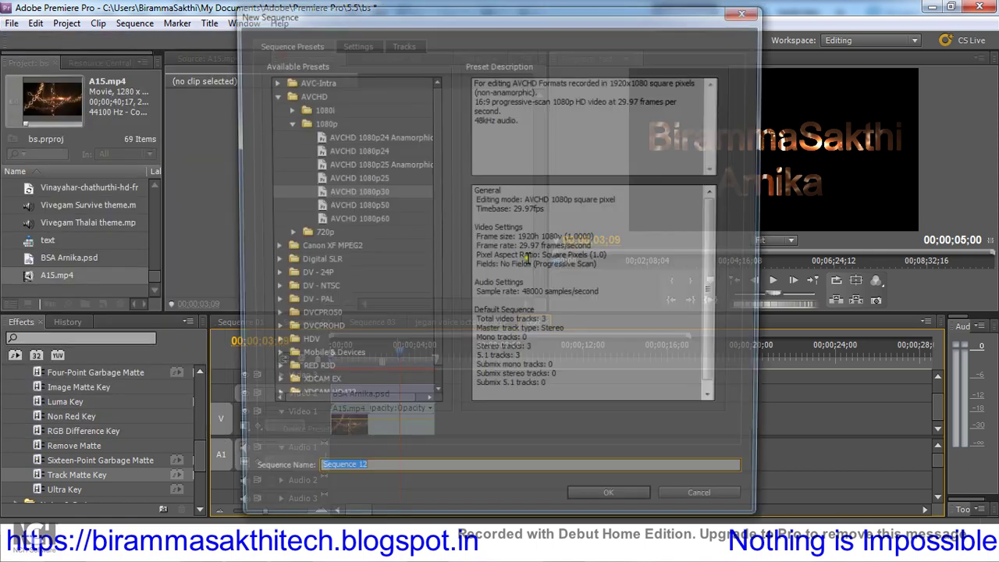
pyautogui.click(613, 508)
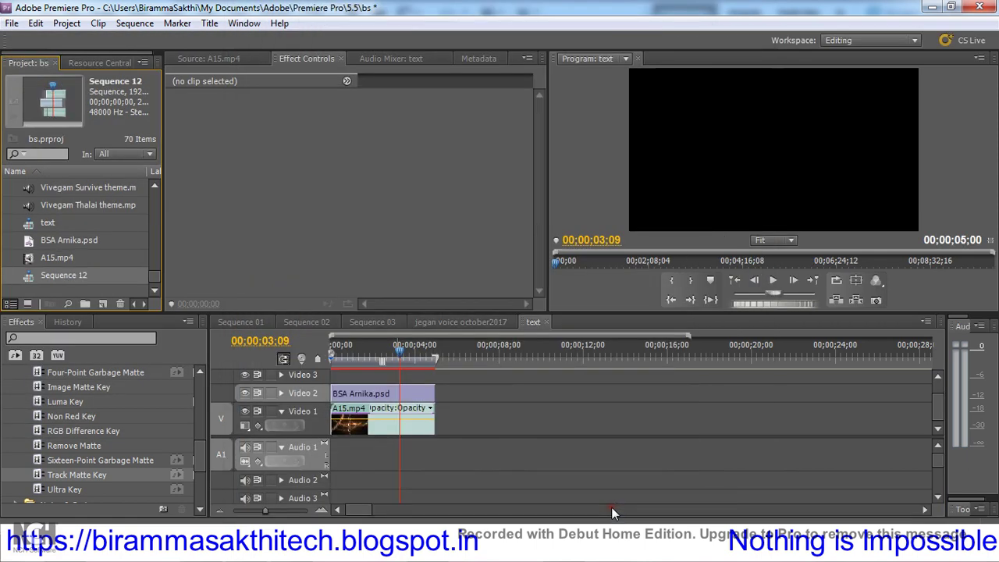
pyautogui.click(218, 68)
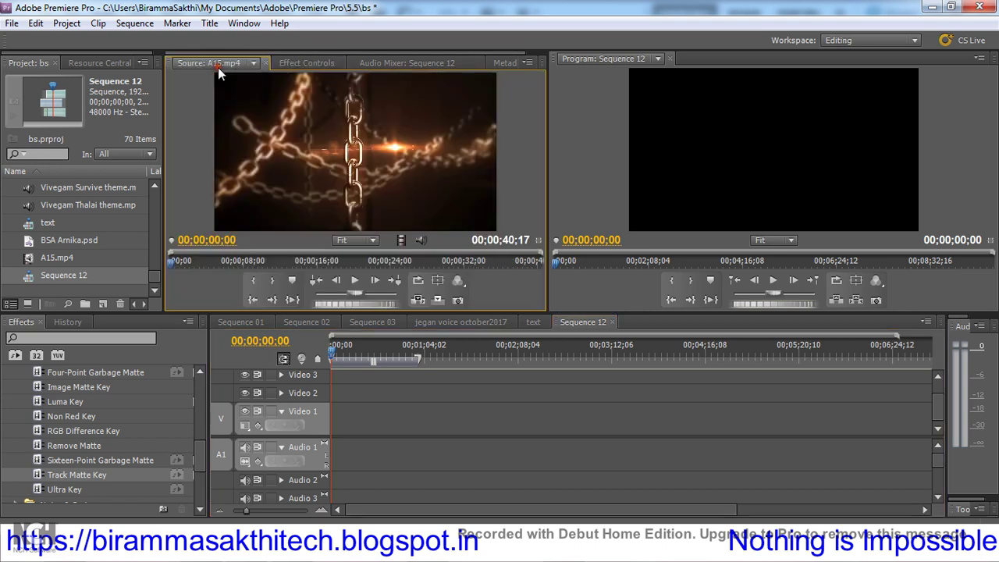
pyautogui.moveTo(47, 223); pyautogui.dragTo(263, 197)
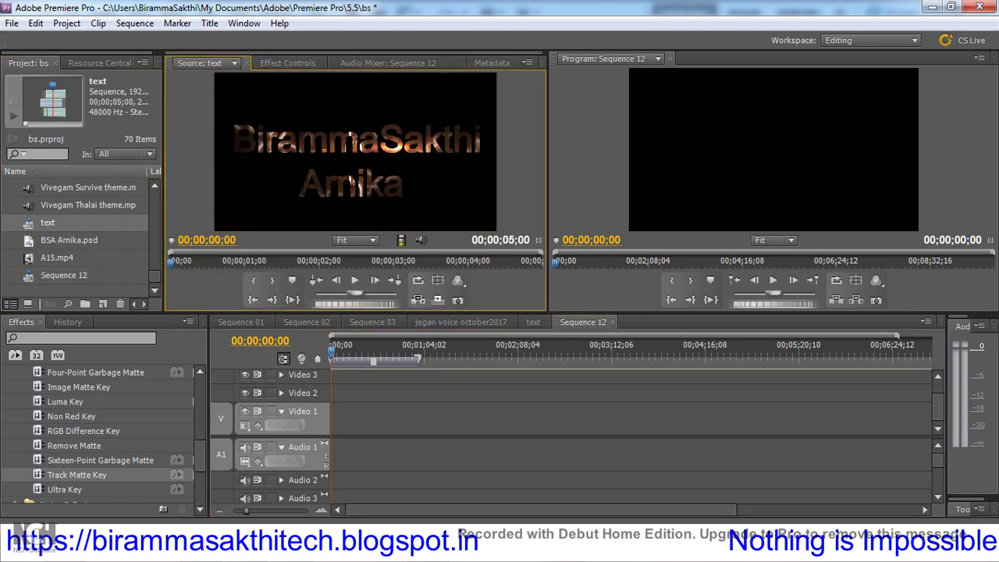
pyautogui.moveTo(353, 185); pyautogui.dragTo(336, 392)
pyautogui.moveTo(247, 510); pyautogui.dragTo(265, 512)
# Step: Import the A60.mp4 background video from Explorer into the Premiere project
pyautogui.hotkey('alt', 'Tab')
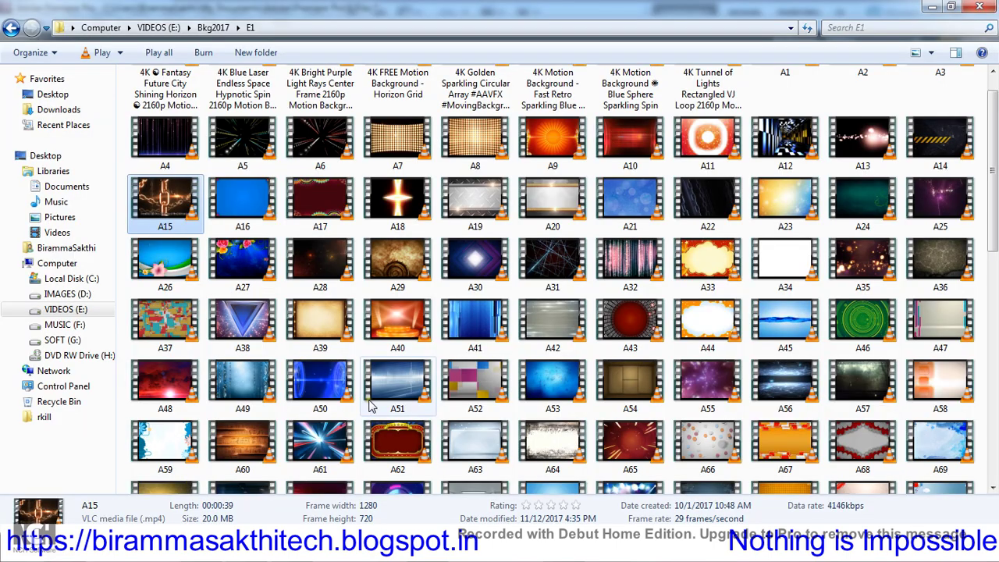
pyautogui.click(344, 395)
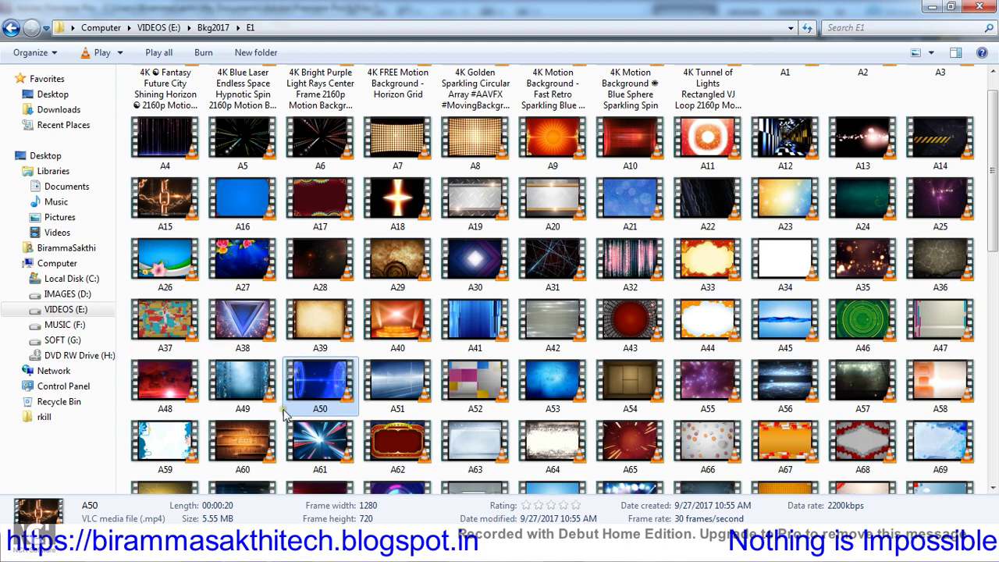
pyautogui.moveTo(313, 387)
pyautogui.mouseDown()
pyautogui.moveTo(134, 361)
pyautogui.moveTo(94, 264)
pyautogui.mouseUp()
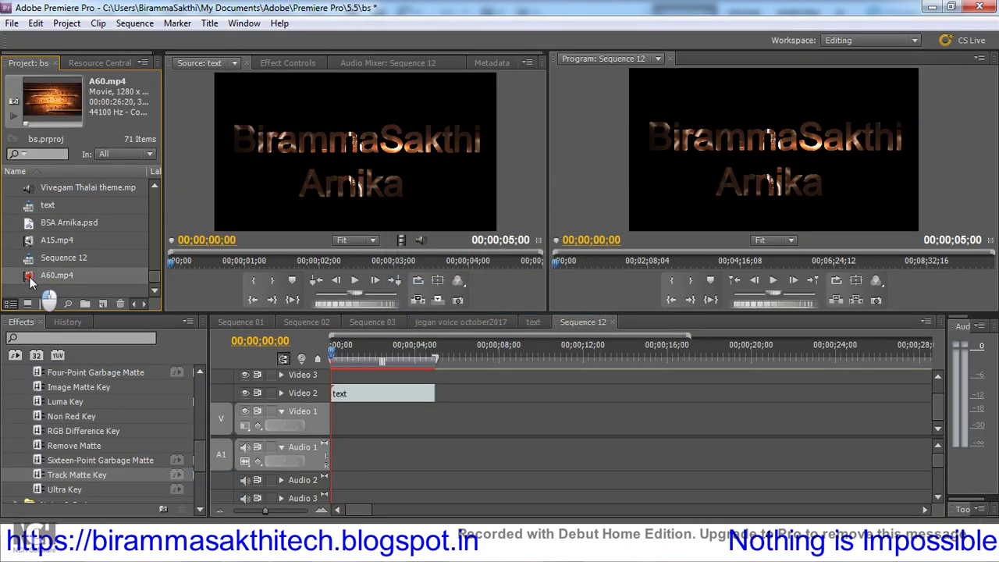
# Step: Place A60.mp4 on Video 1, scaled to frame size and trimmed to the title's length
pyautogui.doubleClick(31, 280)
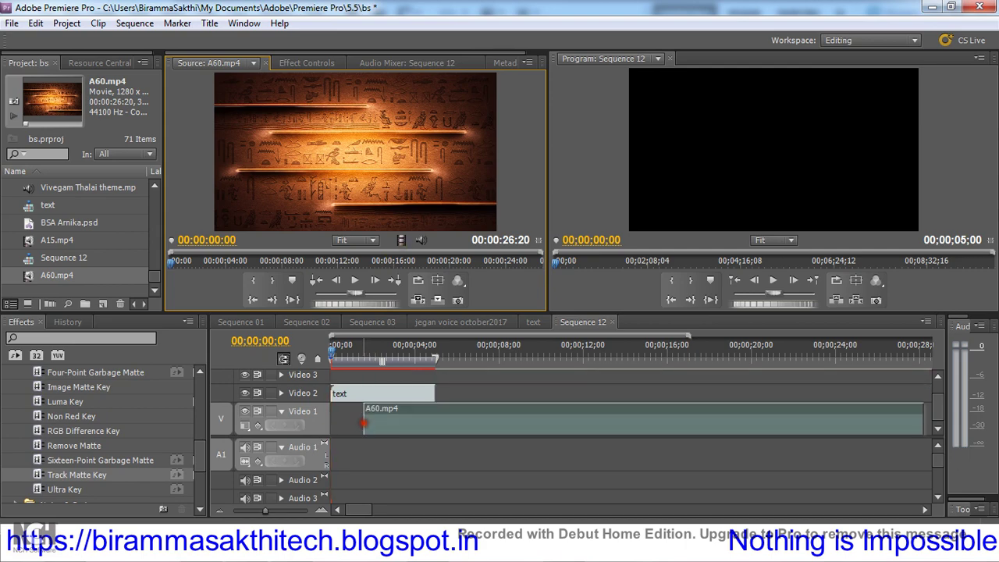
pyautogui.moveTo(401, 240); pyautogui.dragTo(336, 422)
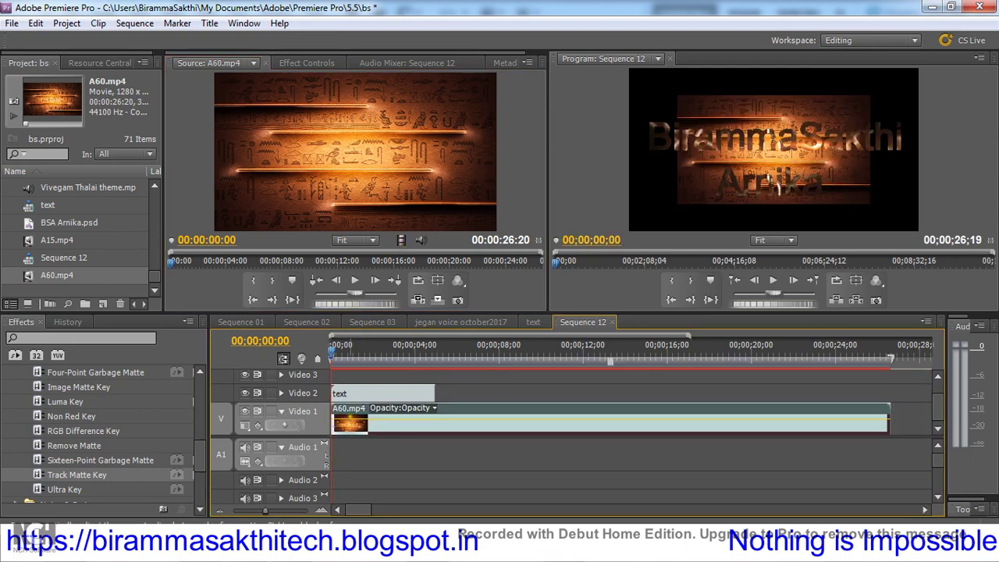
pyautogui.rightClick(348, 422)
pyautogui.click(383, 397)
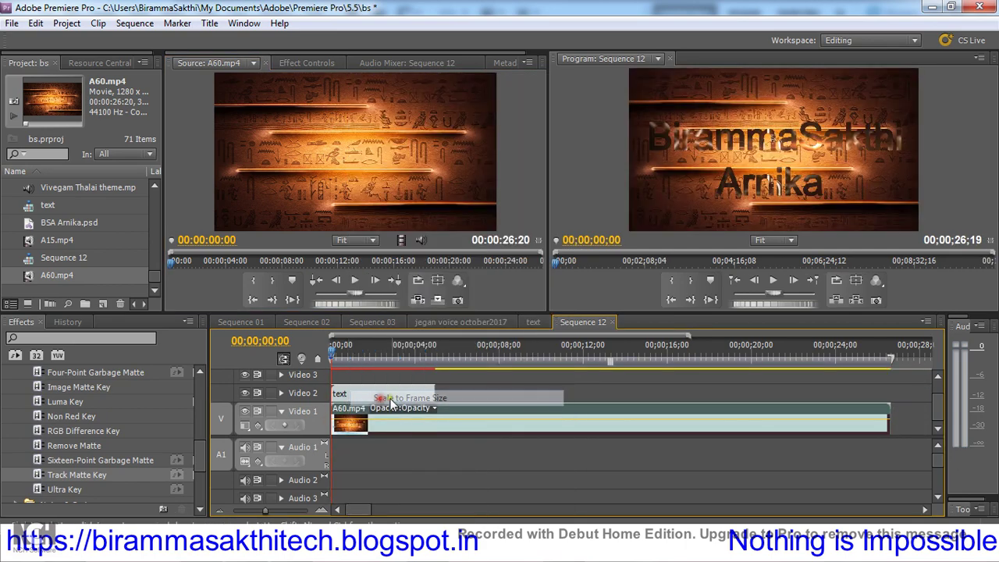
pyautogui.moveTo(890, 415); pyautogui.dragTo(434, 415)
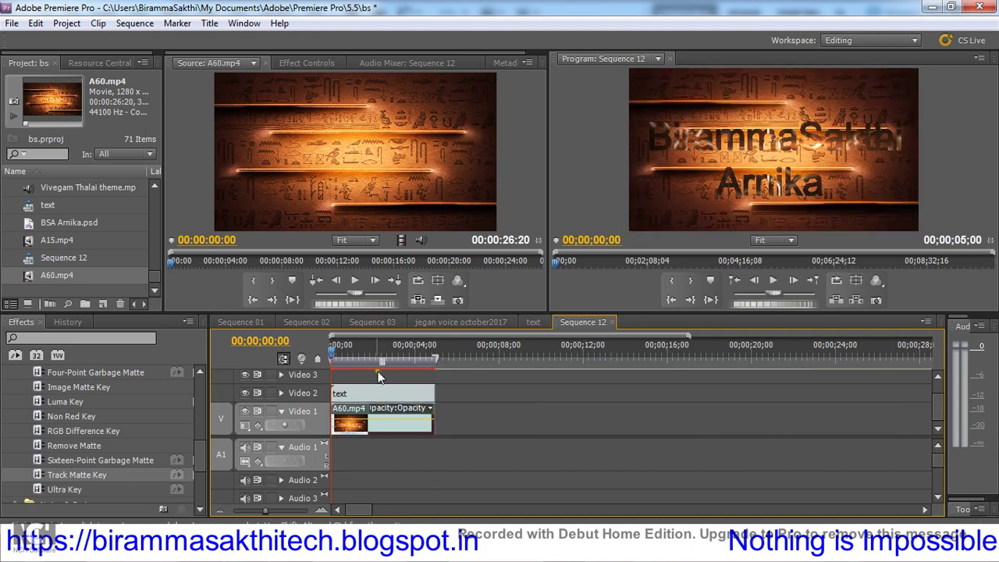
# Step: Preview A60 under the title, delete it, and drag A41 from Explorer into Premiere
pyautogui.moveTo(363, 356); pyautogui.dragTo(332, 359)
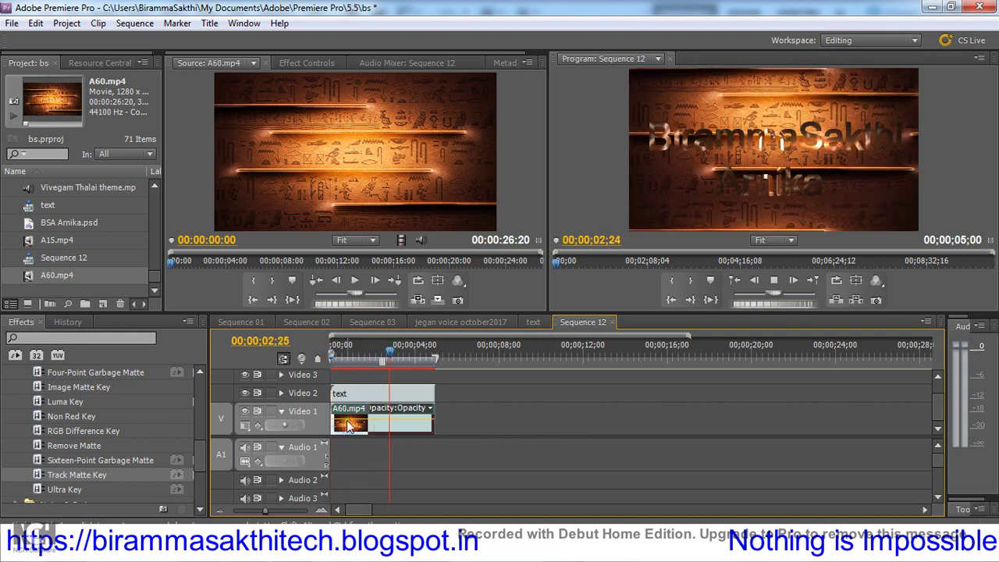
pyautogui.press('space')
pyautogui.press('Delete')
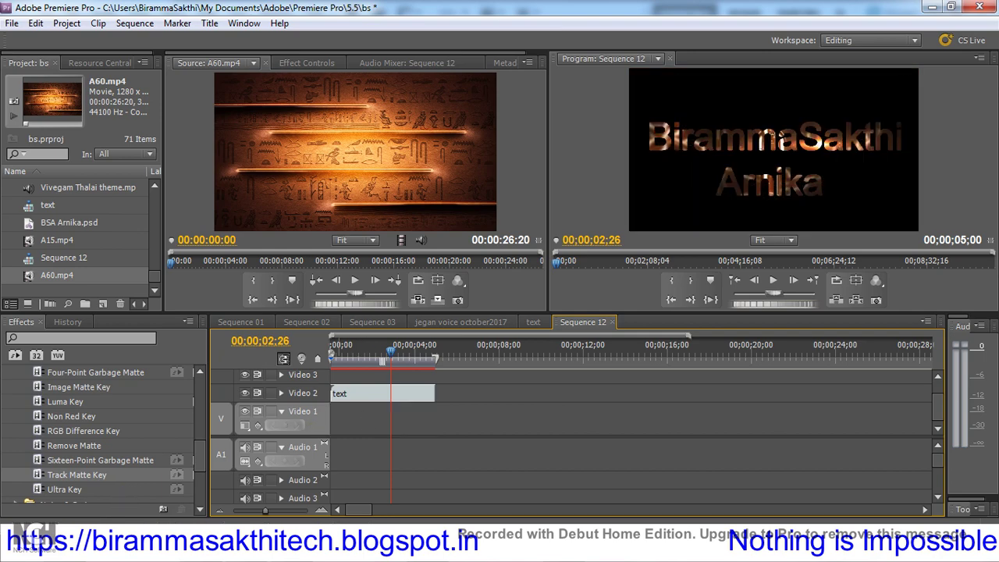
pyautogui.hotkey('alt', 'Tab')
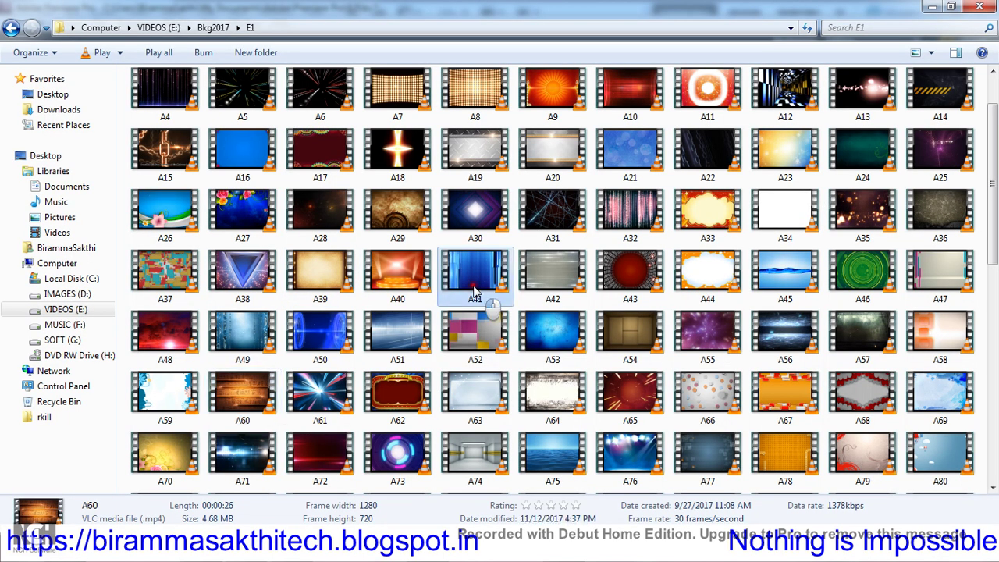
pyautogui.moveTo(477, 273); pyautogui.dragTo(107, 270)
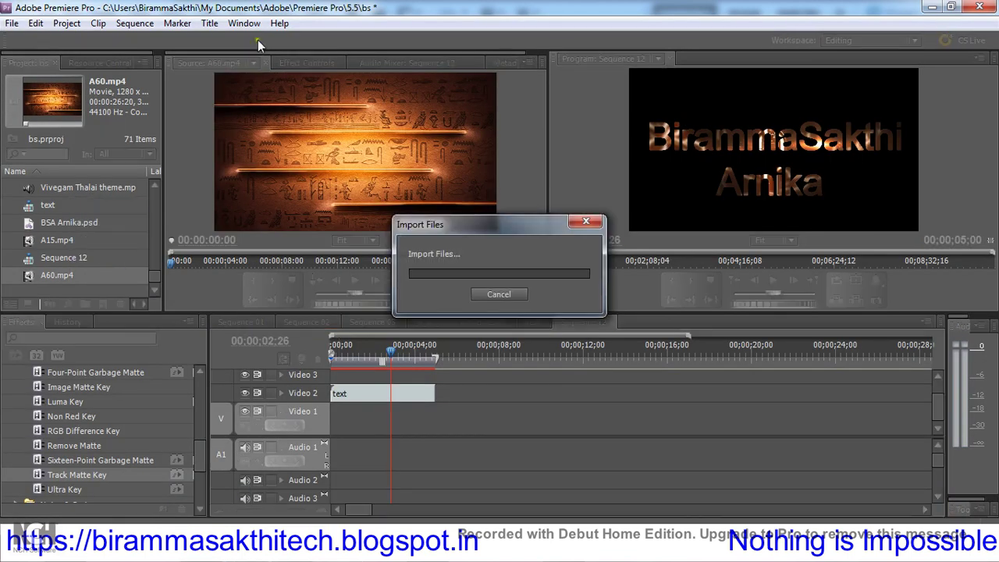
# Step: Put A41.mp4 on Sequence 12's Video 1, scaled to frame and trimmed to 00;00;05;00
pyautogui.moveTo(23, 279); pyautogui.dragTo(265, 195)
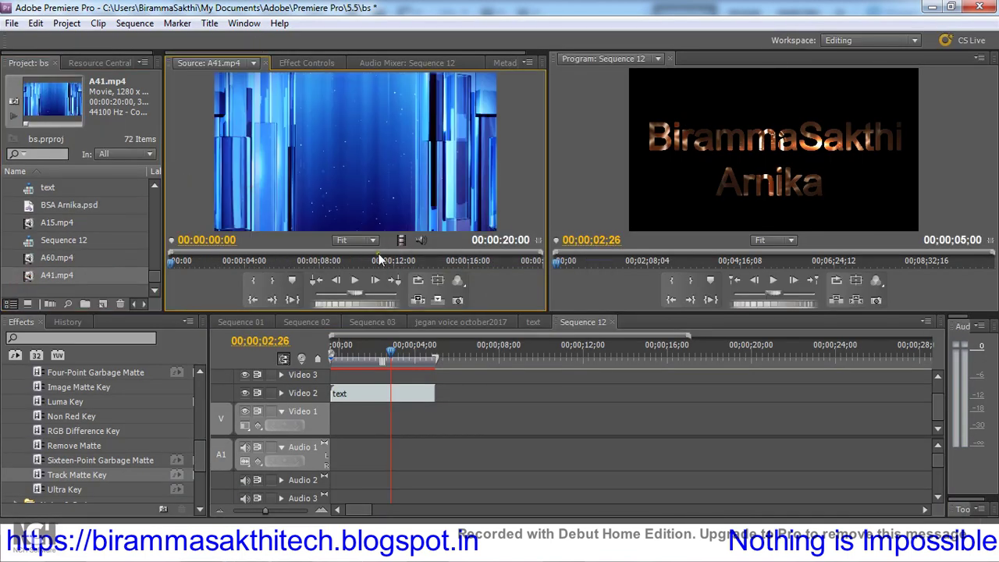
pyautogui.moveTo(401, 240); pyautogui.dragTo(349, 418)
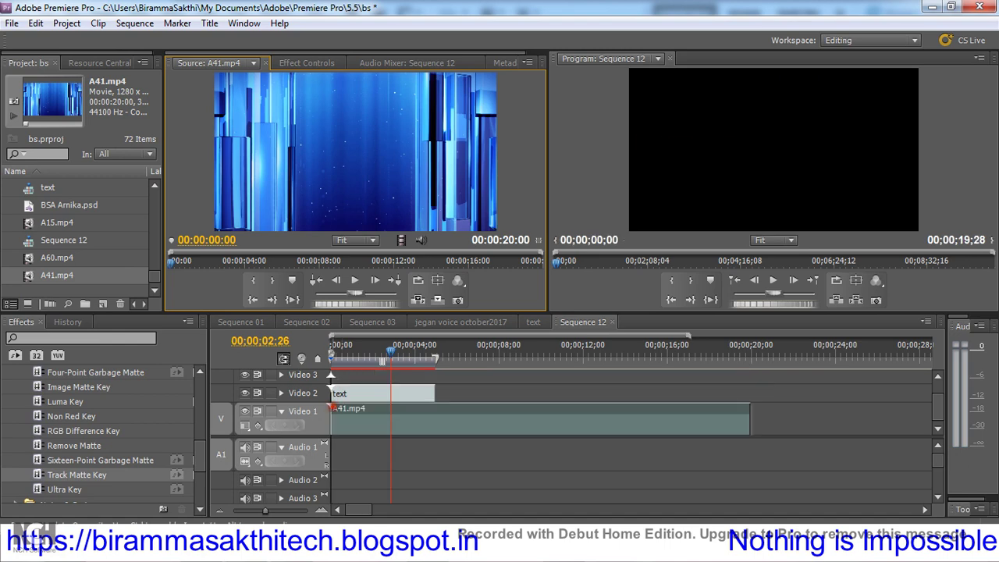
pyautogui.rightClick(349, 418)
pyautogui.click(406, 397)
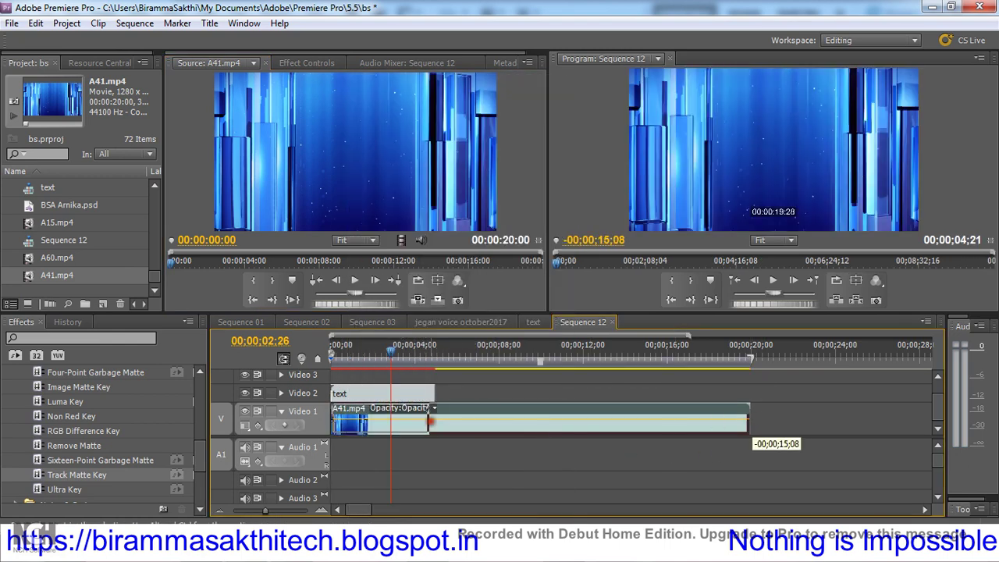
pyautogui.moveTo(750, 419); pyautogui.dragTo(434, 420)
pyautogui.click(367, 357)
pyautogui.moveTo(371, 361); pyautogui.dragTo(331, 365)
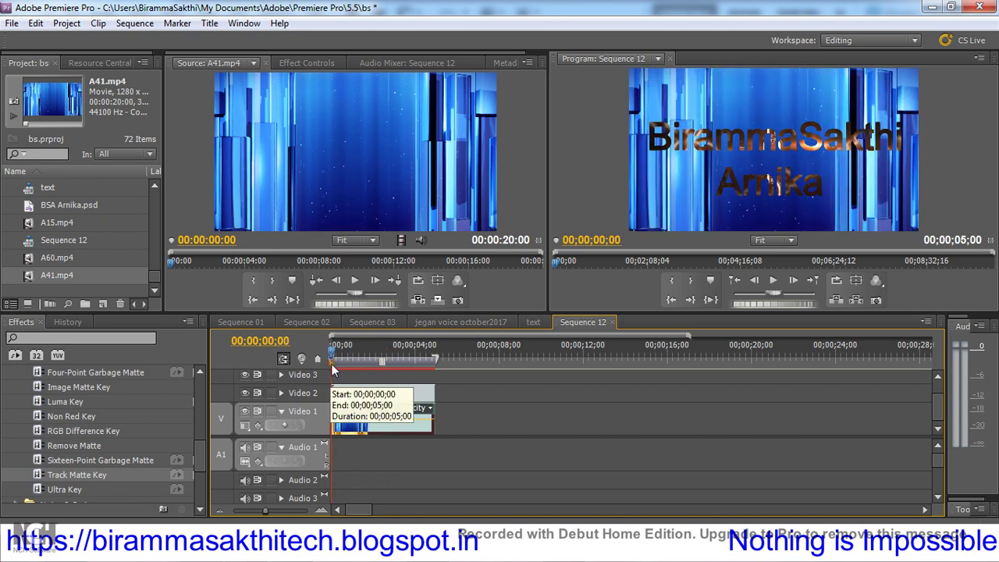